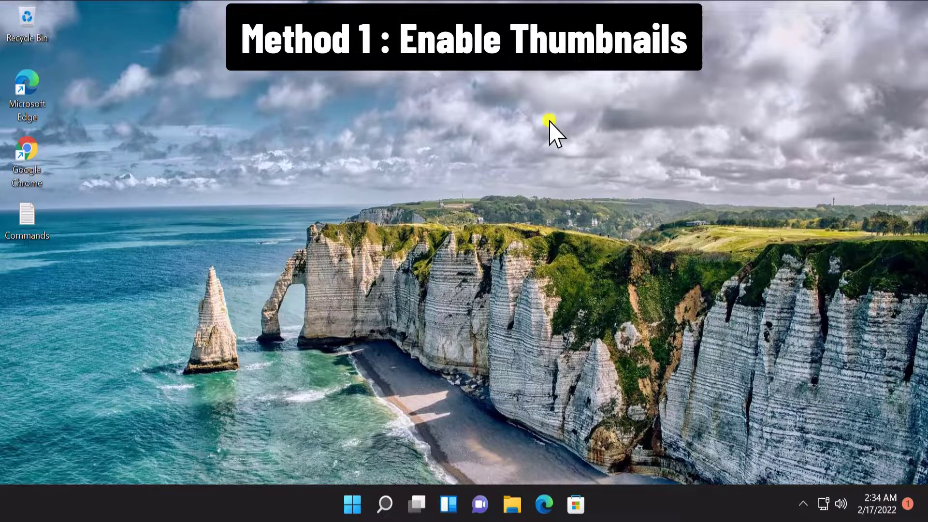
Run sysdm.cpl from the Run app to open System Properties at the Computer Name page
{"action": "left_click", "coordinate": [357, 501]}
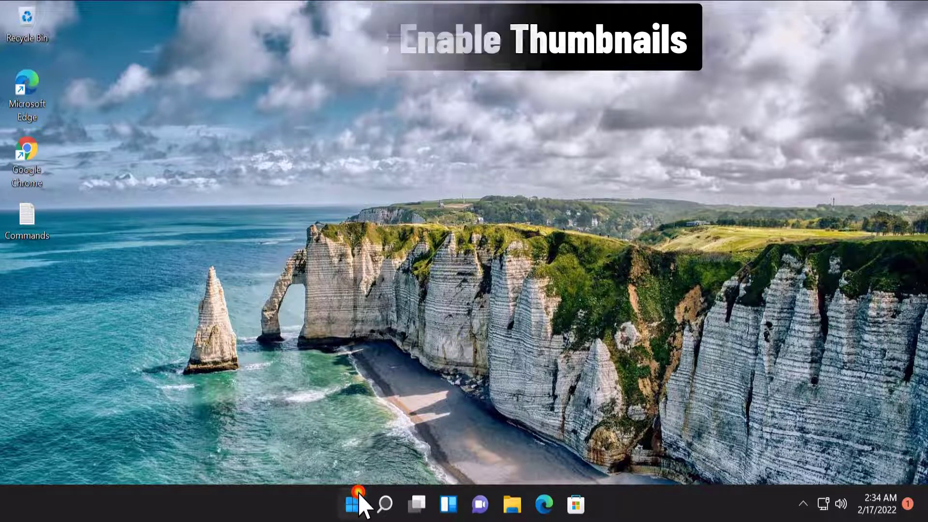
{"action": "left_click", "coordinate": [387, 62]}
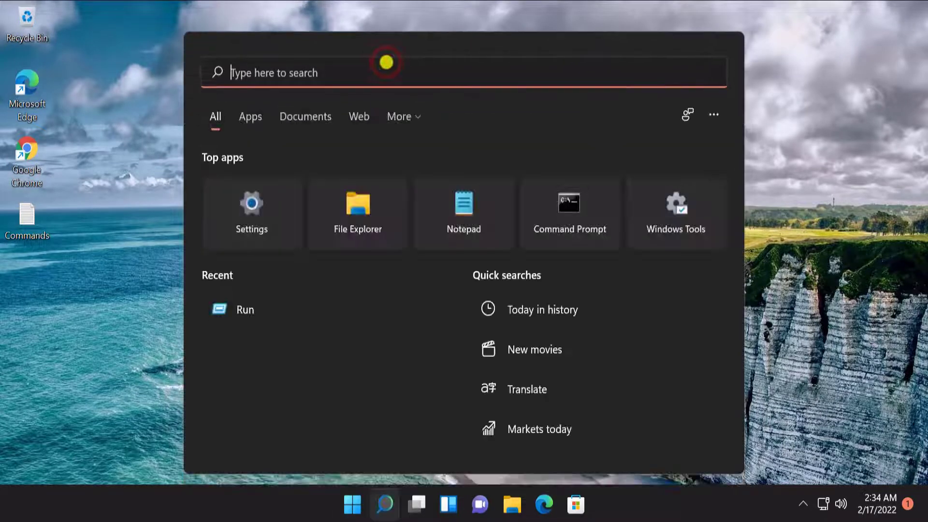
{"action": "type", "text": "run"}
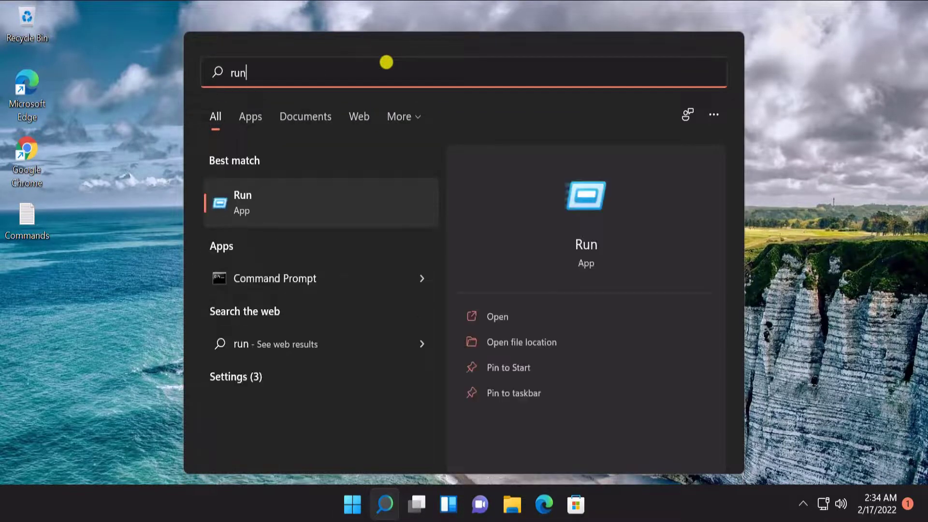
{"action": "left_click", "coordinate": [503, 320]}
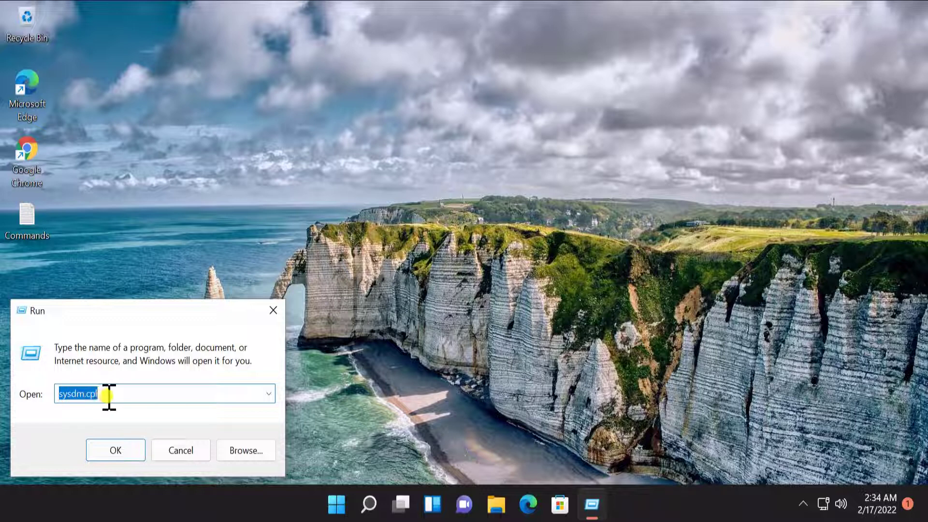
{"action": "left_click", "coordinate": [76, 394]}
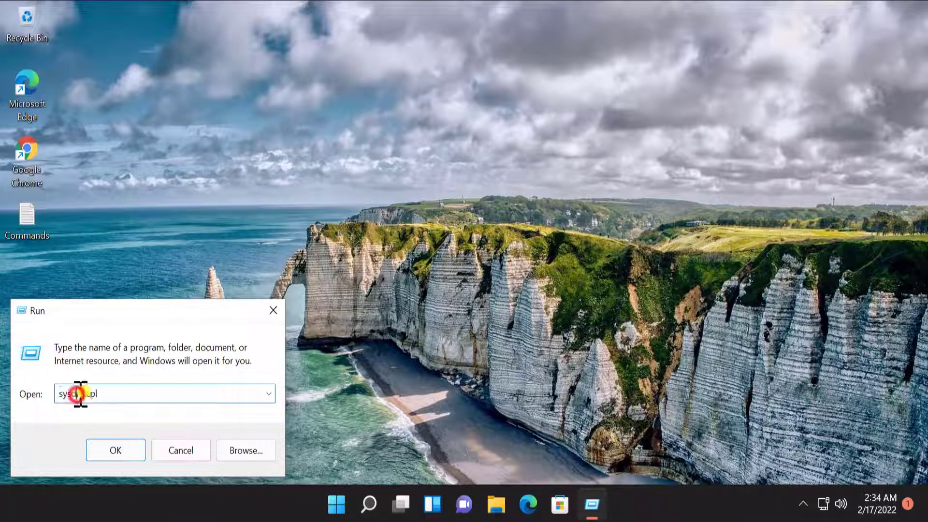
{"action": "left_click", "coordinate": [117, 448]}
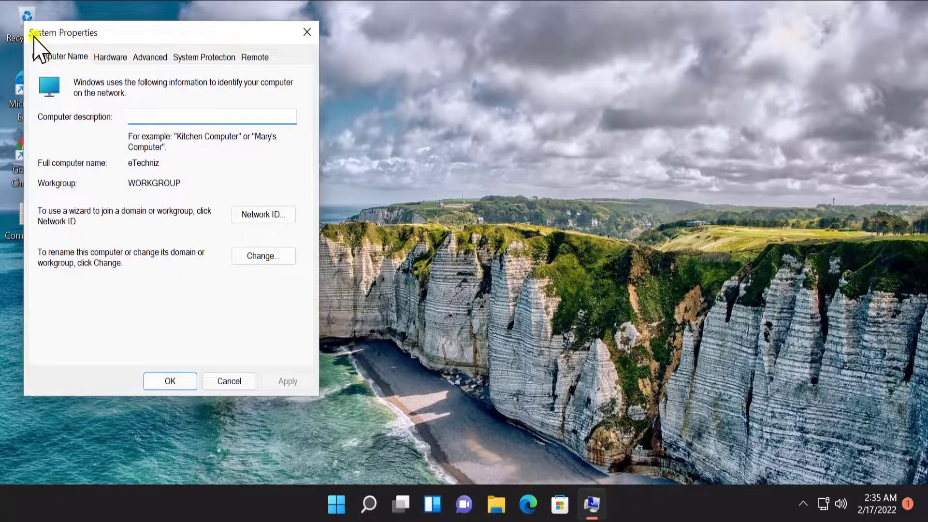
Enable 'Show thumbnails instead of icons' in Performance visual effects, then apply and close System Properties
{"action": "left_click", "coordinate": [154, 58]}
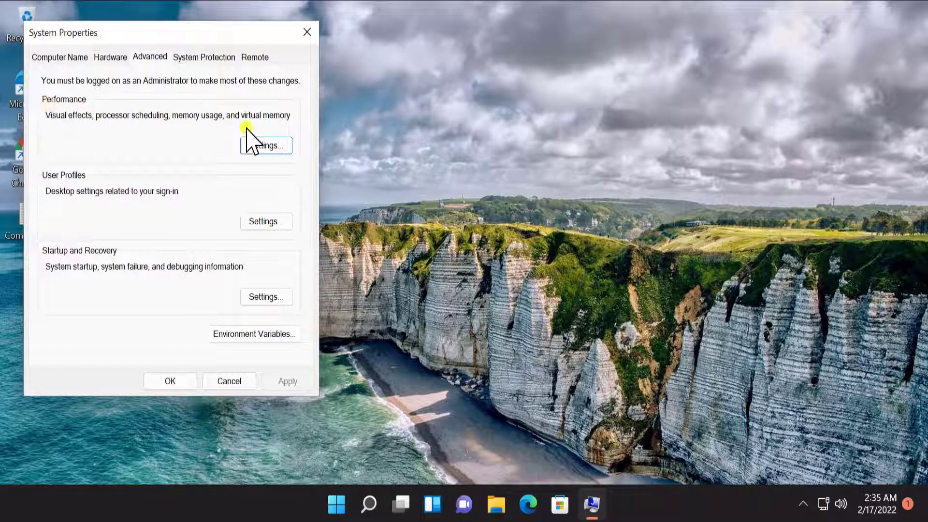
{"action": "left_click", "coordinate": [279, 147]}
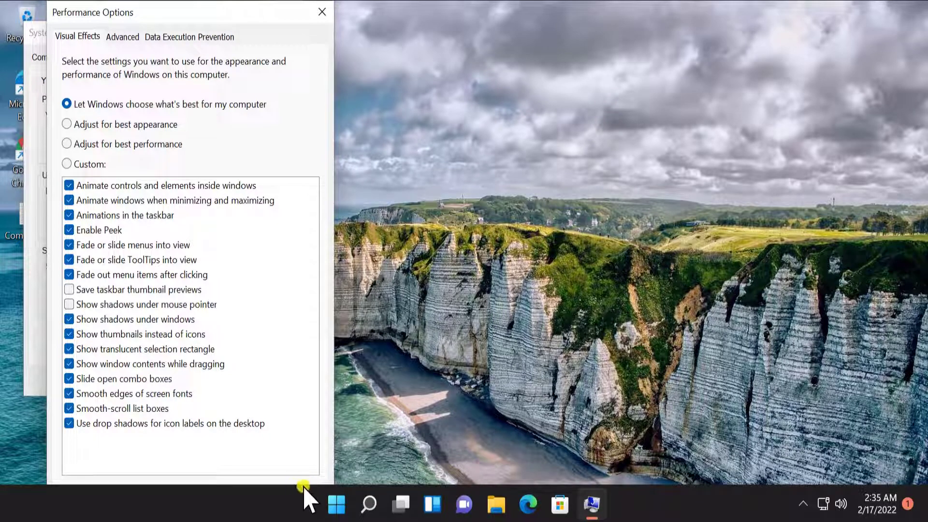
{"action": "left_click", "coordinate": [186, 489]}
{"action": "left_click", "coordinate": [323, 12]}
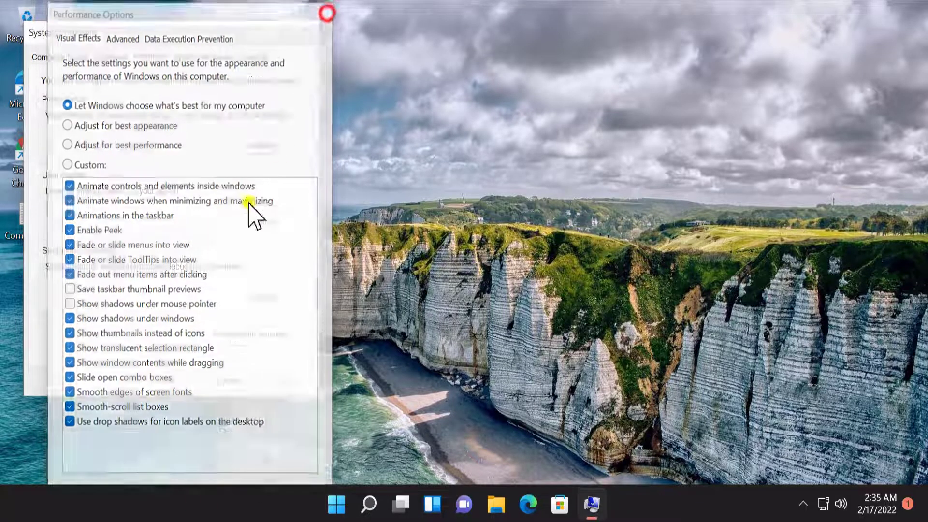
{"action": "left_click", "coordinate": [292, 381]}
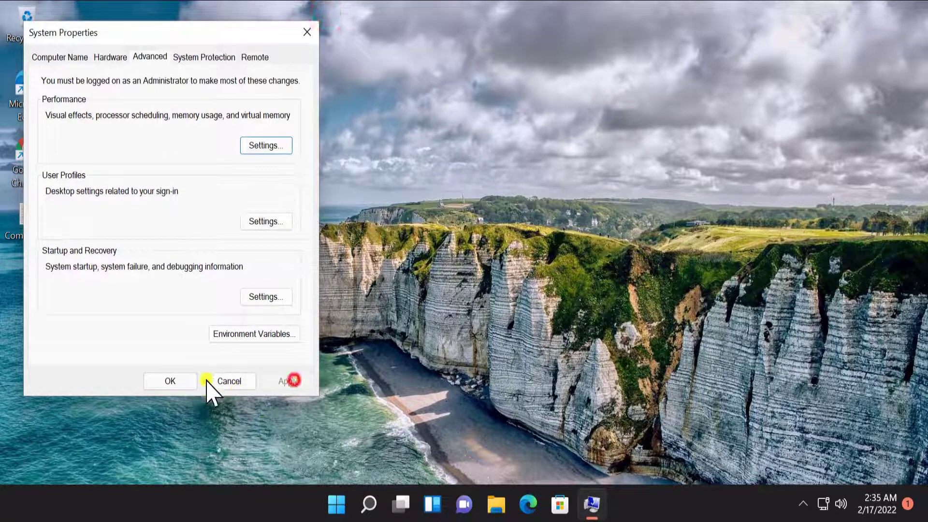
{"action": "left_click", "coordinate": [172, 381]}
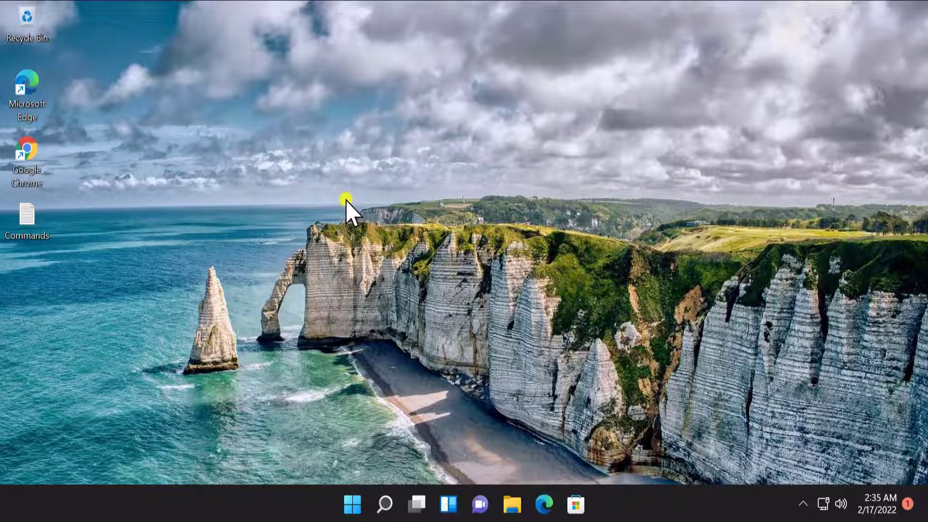
Run cleanmgr from the Run app to start Disk Cleanup on (C:)
{"action": "left_click", "coordinate": [353, 505]}
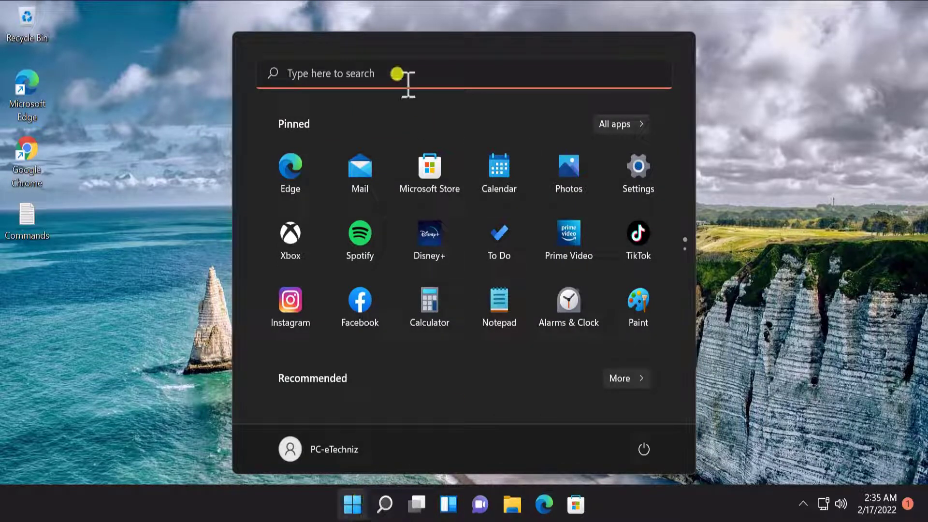
{"action": "left_click", "coordinate": [397, 74]}
{"action": "type", "text": "run"}
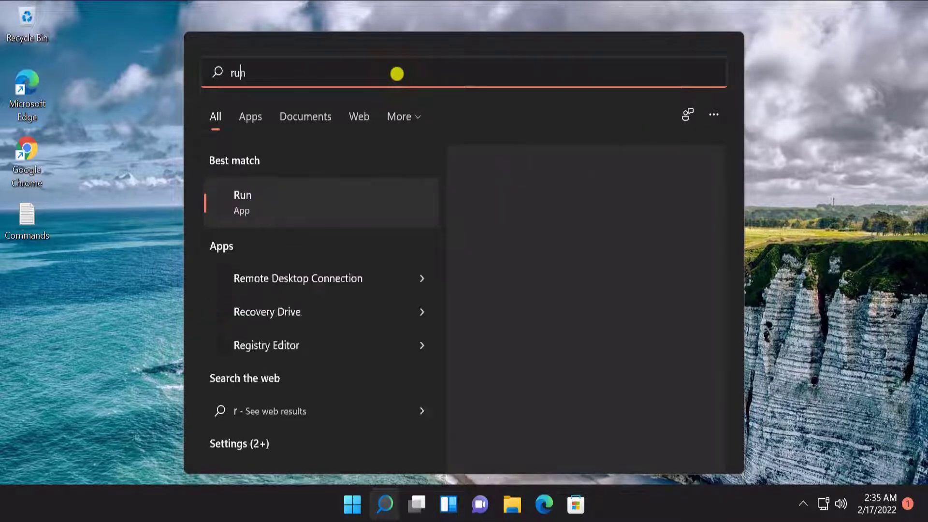
{"action": "left_click", "coordinate": [482, 314]}
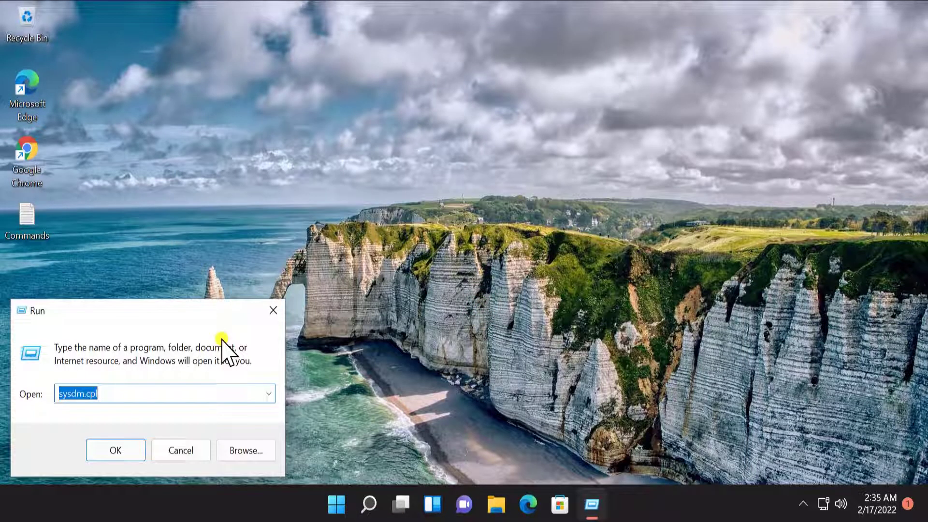
{"action": "type", "text": "cleanmgr"}
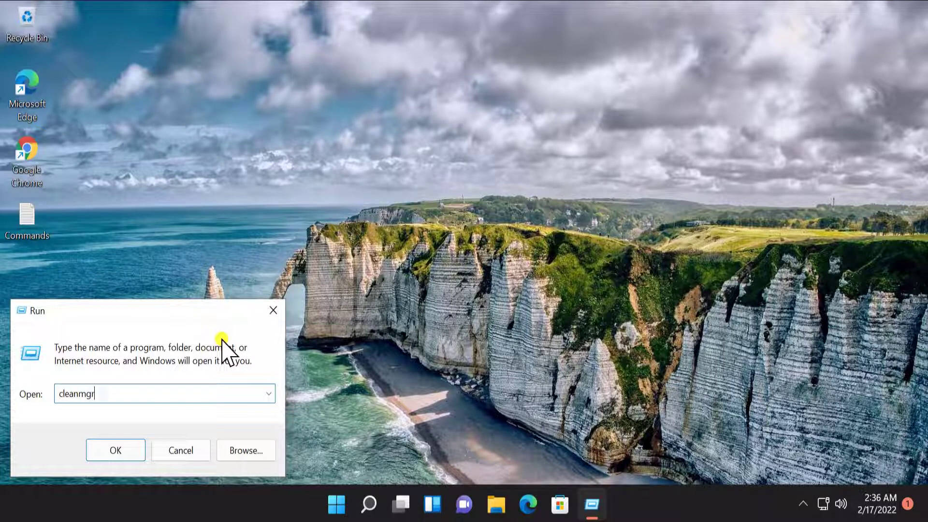
{"action": "key", "text": "Return"}
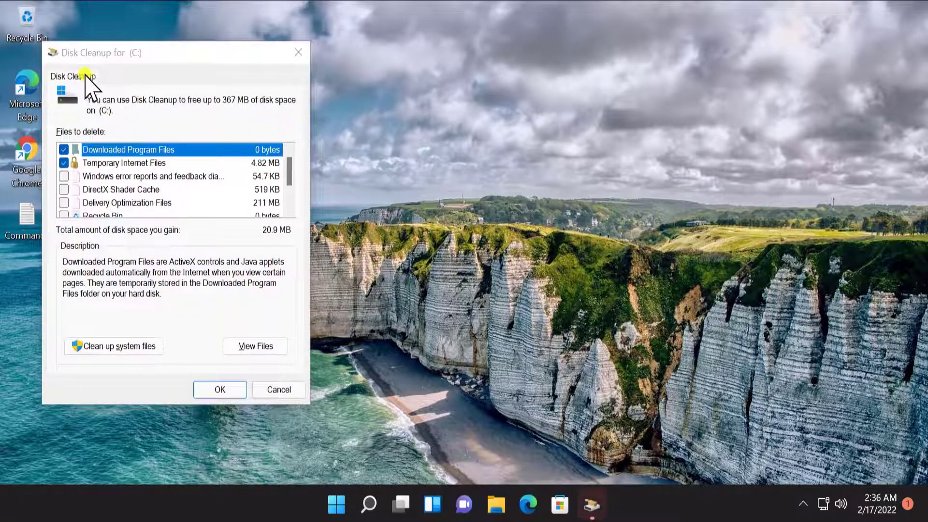
Uncheck Downloaded Program Files and Temporary Internet Files, then permanently delete only the Thumbnails files
{"action": "left_click_drag", "start_coordinate": [103, 57], "coordinate": [186, 57]}
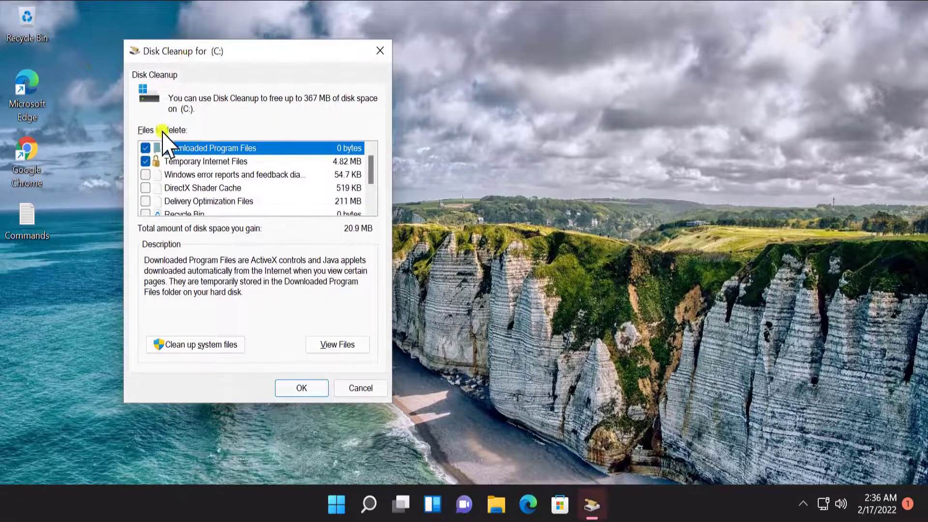
{"action": "left_click", "coordinate": [145, 161]}
{"action": "left_click", "coordinate": [145, 148]}
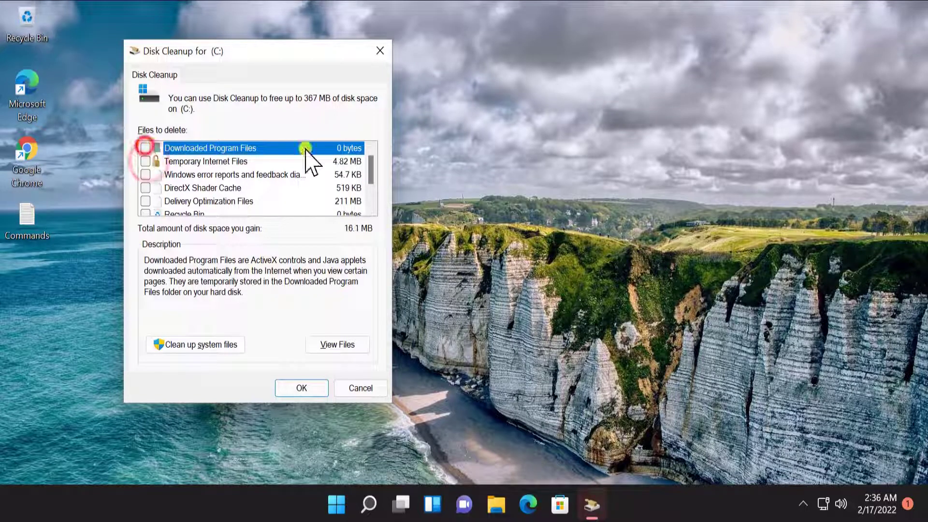
{"action": "left_click_drag", "start_coordinate": [372, 165], "coordinate": [378, 231]}
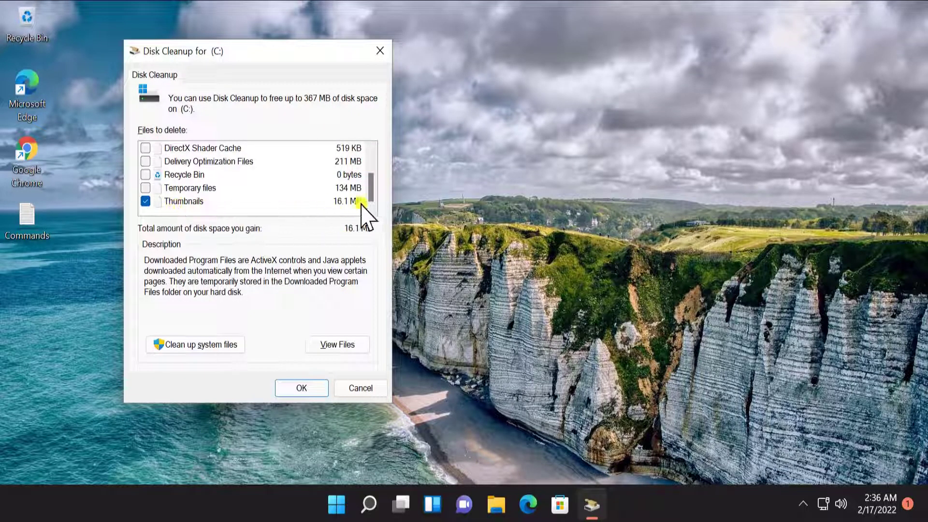
{"action": "left_click", "coordinate": [293, 389]}
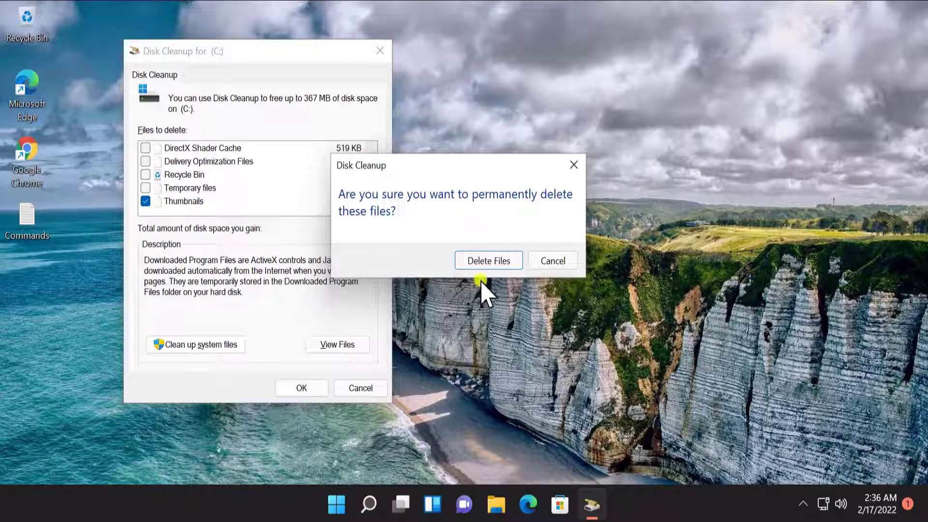
{"action": "left_click", "coordinate": [494, 264]}
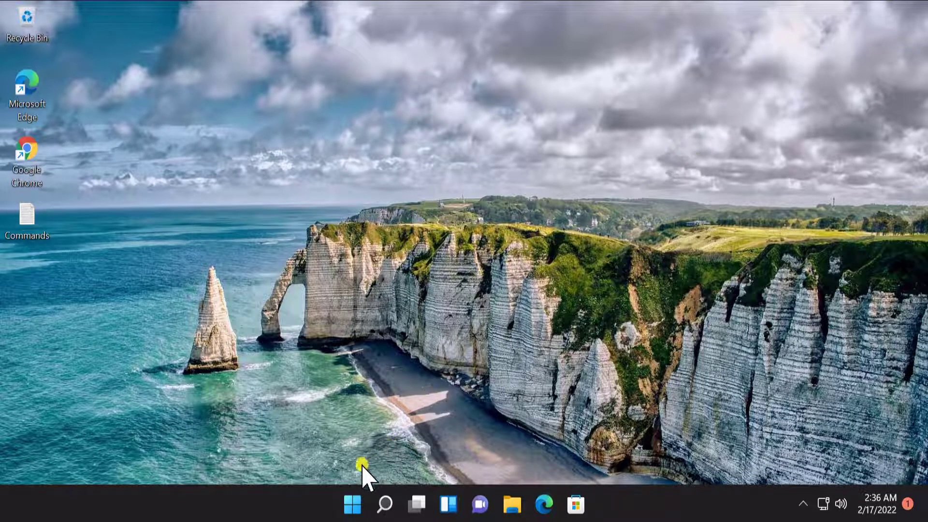
Search 'cmd' and launch Command Prompt as administrator, accepting the UAC prompt
{"action": "left_click", "coordinate": [355, 505]}
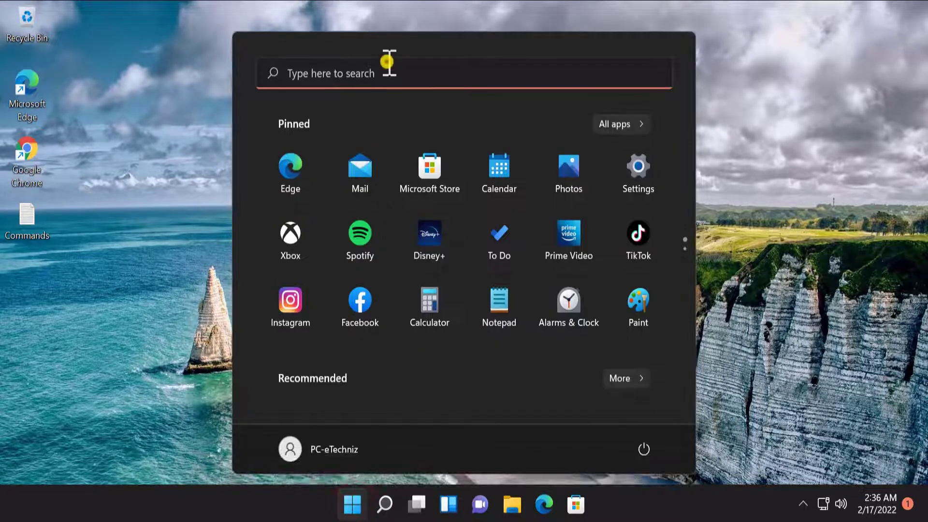
{"action": "left_click", "coordinate": [386, 62]}
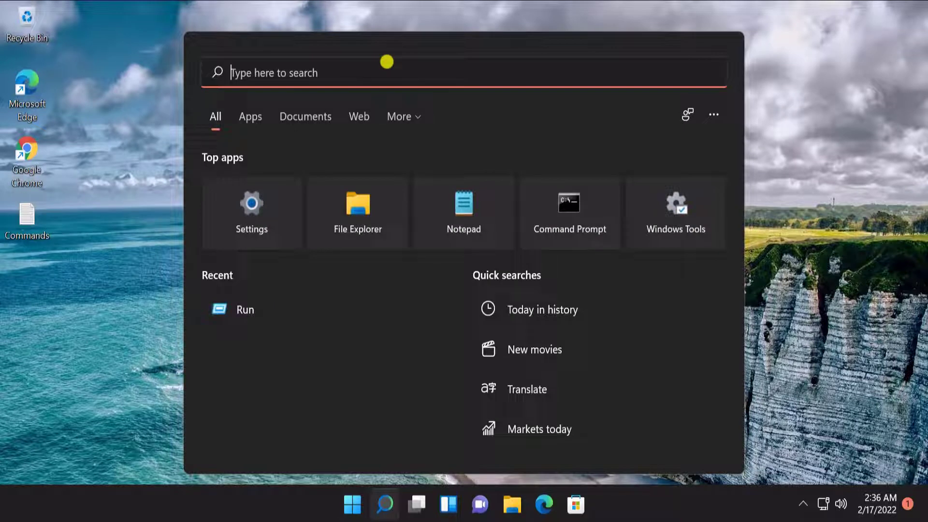
{"action": "type", "text": "cmd"}
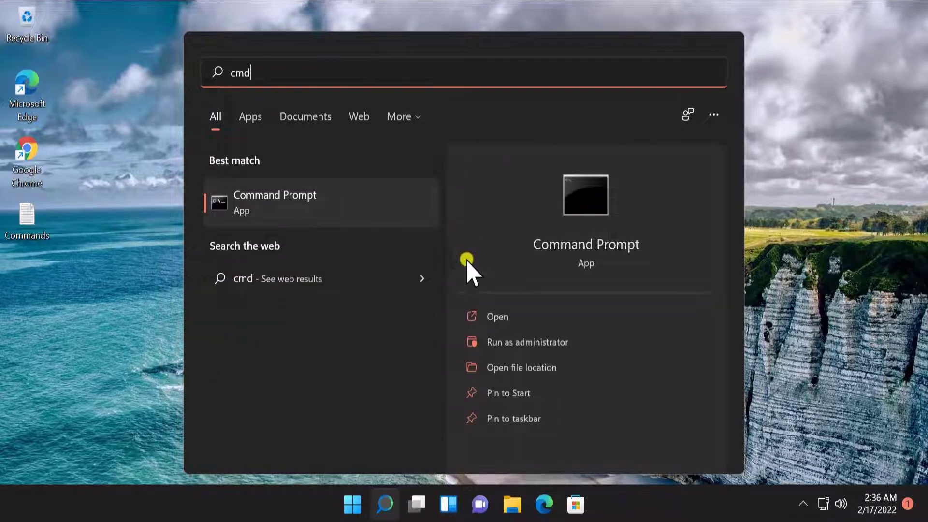
{"action": "left_click", "coordinate": [590, 341]}
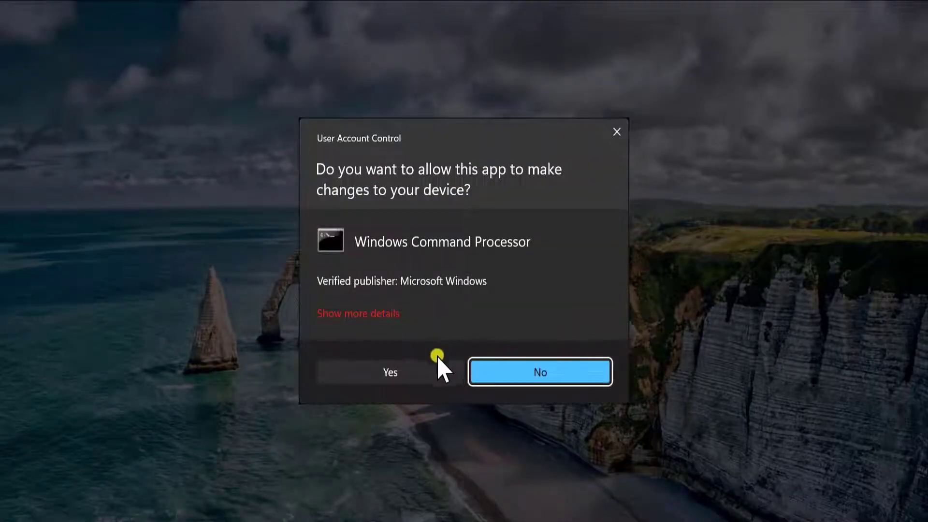
{"action": "left_click", "coordinate": [422, 370]}
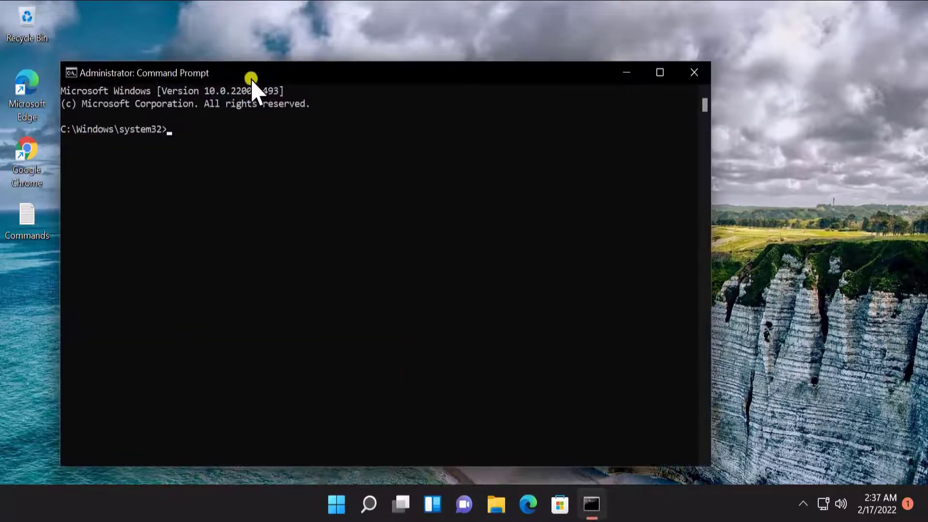
{"action": "left_click_drag", "start_coordinate": [250, 79], "coordinate": [419, 79]}
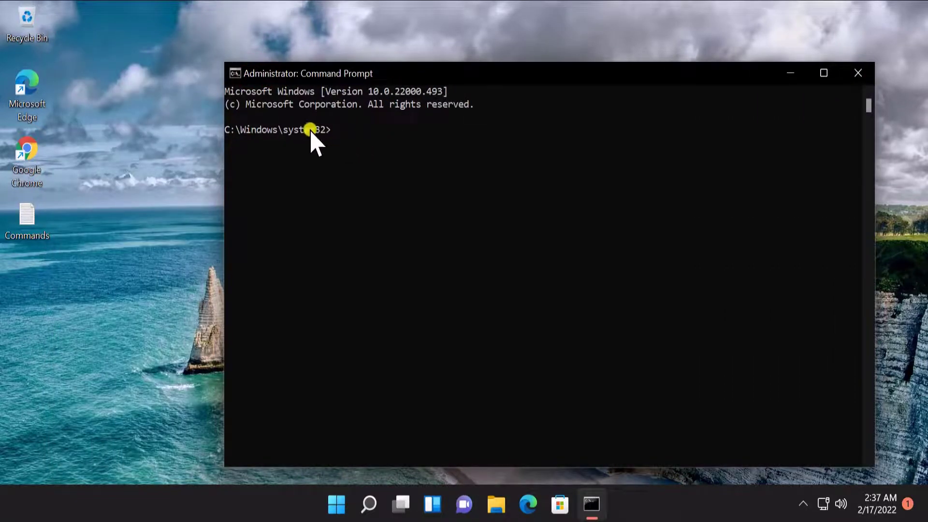
Copy the taskkill command from the Commands notes and run it to end Explorer
{"action": "double_click", "coordinate": [33, 234]}
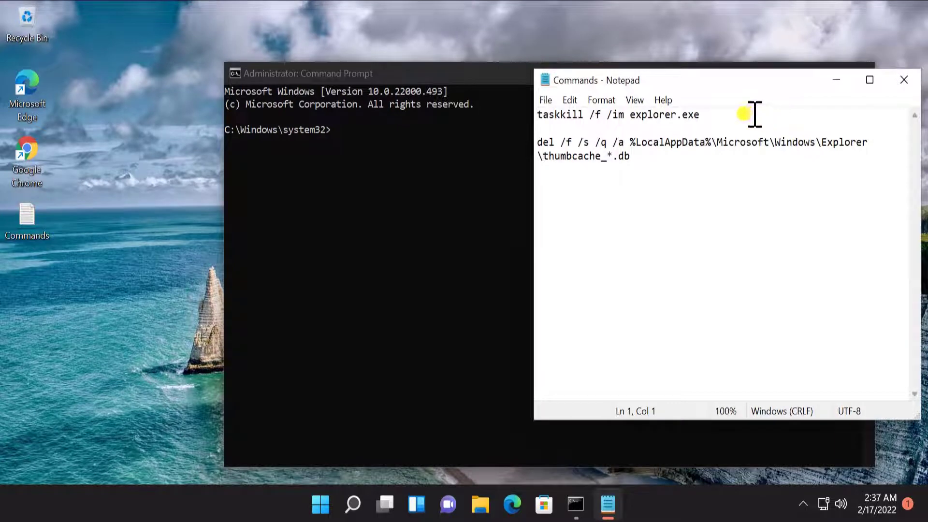
{"action": "left_click_drag", "start_coordinate": [727, 115], "coordinate": [541, 107]}
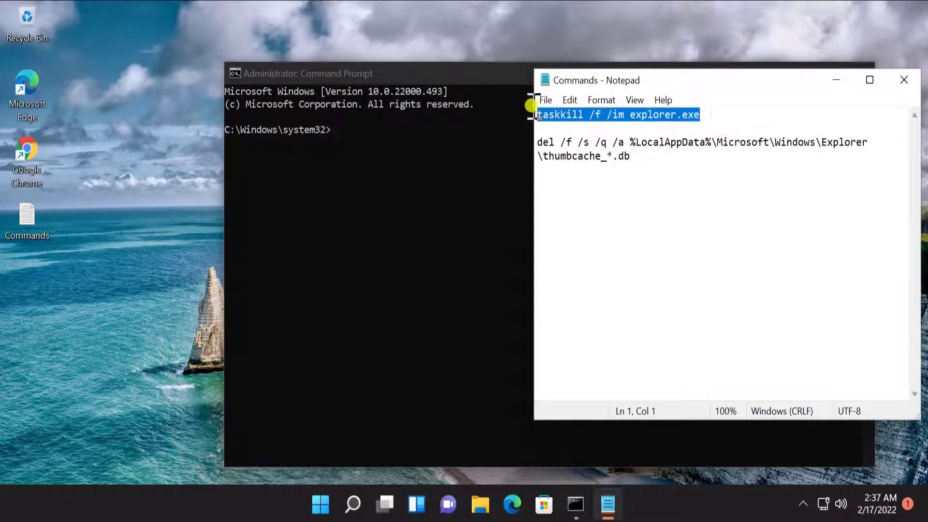
{"action": "right_click", "coordinate": [602, 115]}
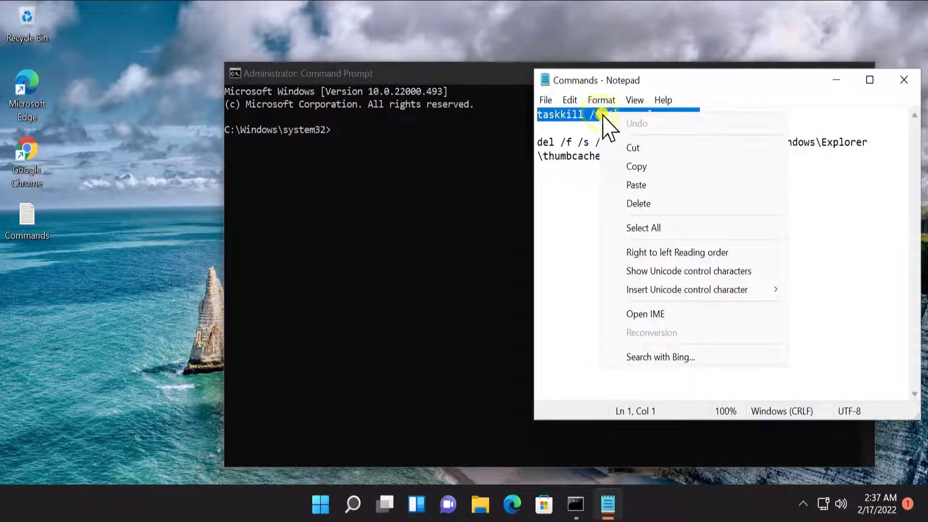
{"action": "left_click", "coordinate": [683, 166]}
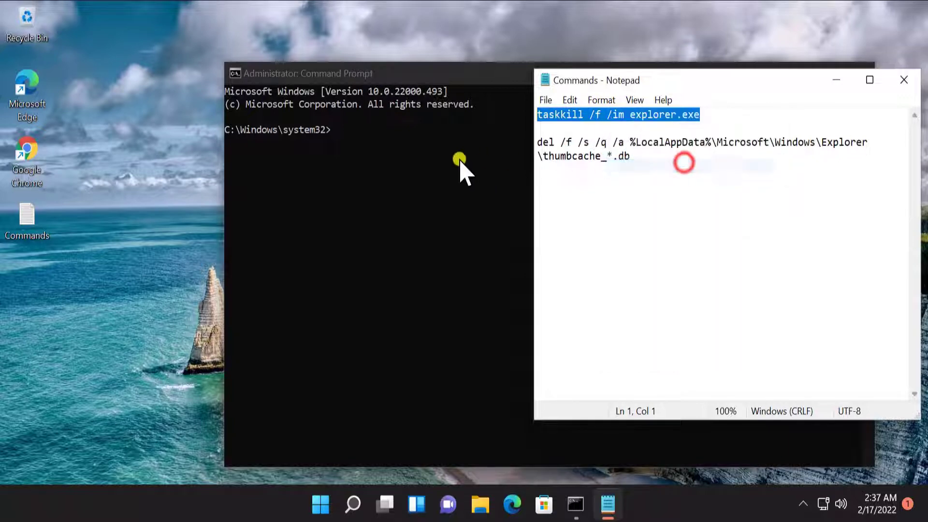
{"action": "left_click", "coordinate": [414, 151]}
{"action": "key", "text": "ctrl+v"}
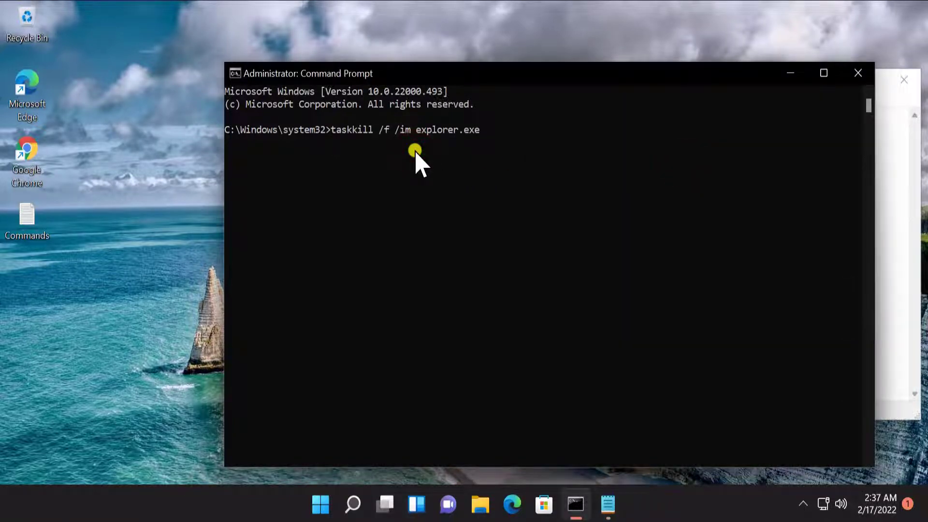
{"action": "key", "text": "Return"}
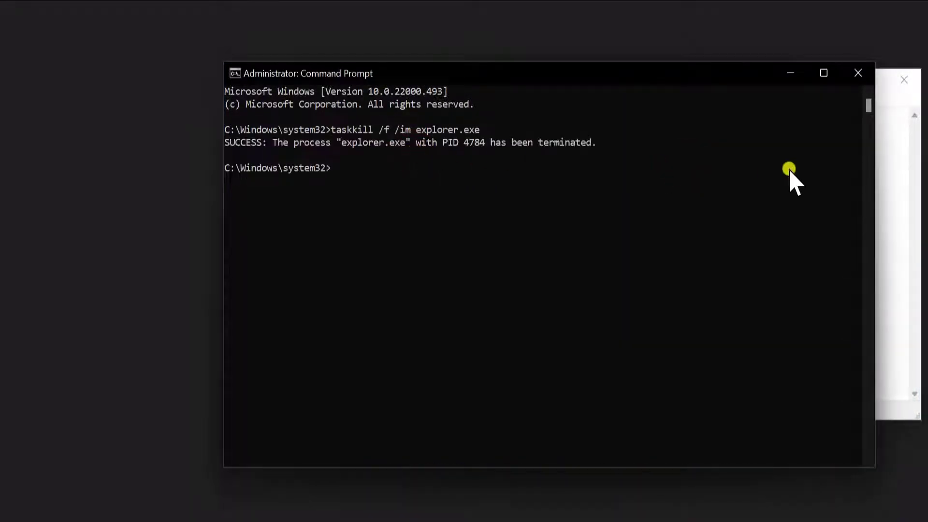
Paste and run del thumbcache_*.db to clear the caches, then relaunch explorer.exe
{"action": "left_click", "coordinate": [903, 190]}
{"action": "left_click", "coordinate": [626, 156]}
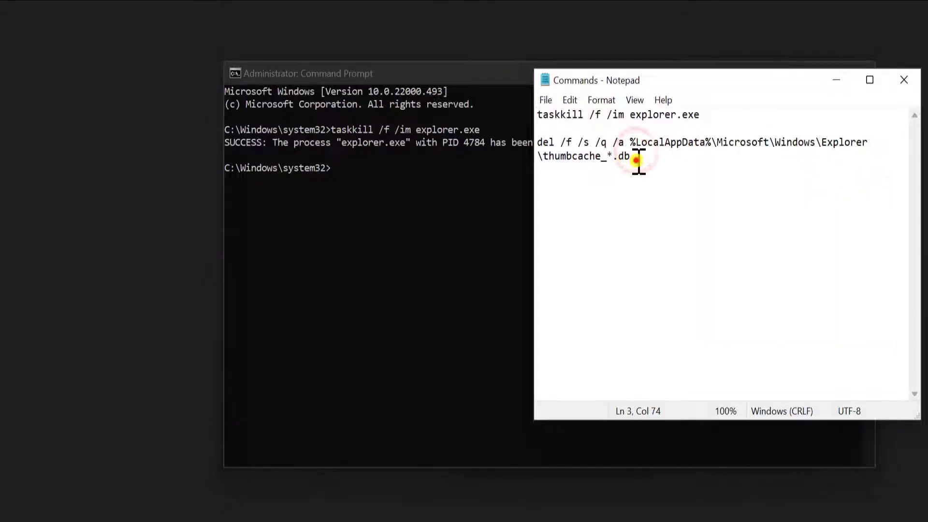
{"action": "left_click_drag", "start_coordinate": [636, 158], "coordinate": [536, 141]}
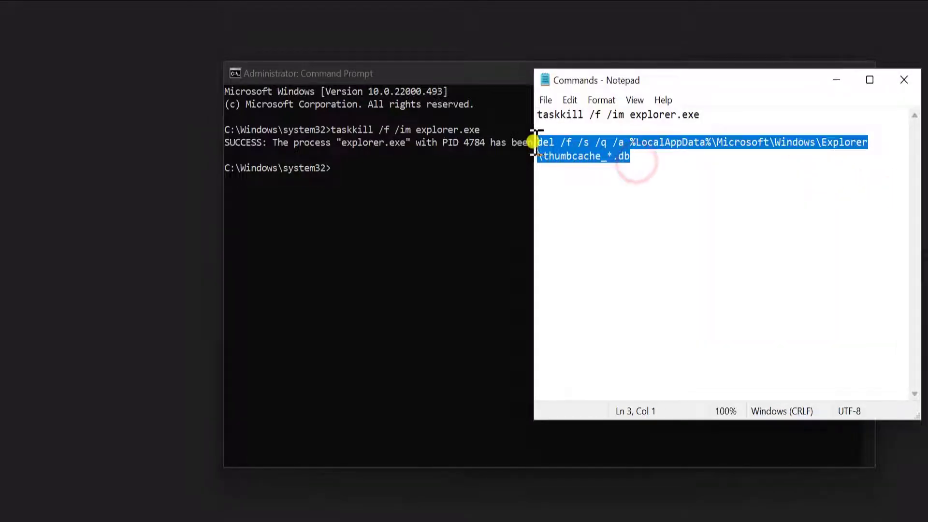
{"action": "left_click", "coordinate": [357, 168]}
{"action": "right_click", "coordinate": [357, 170]}
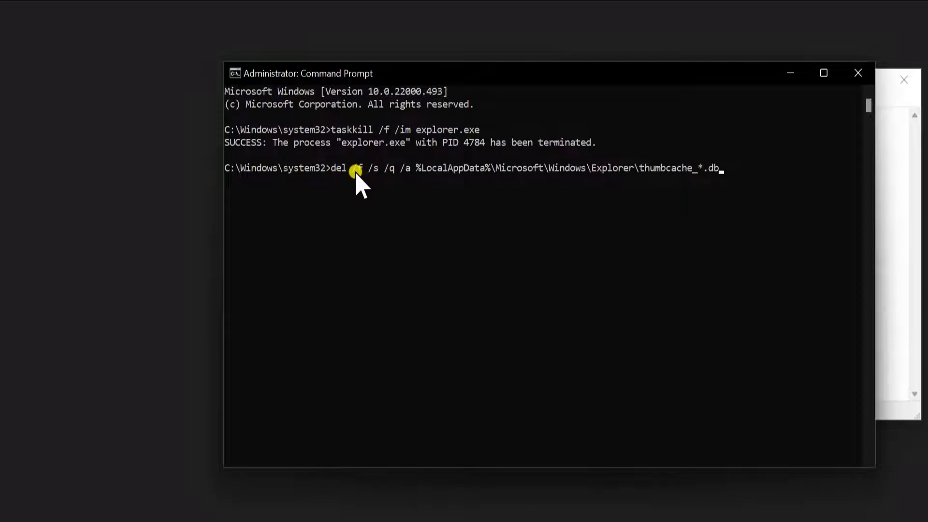
{"action": "key", "text": "Return"}
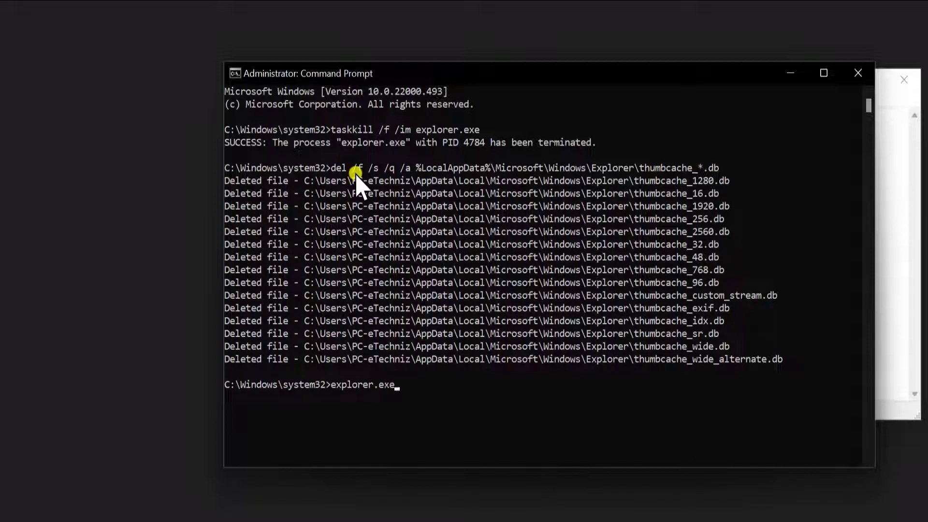
{"action": "key", "text": "Return"}
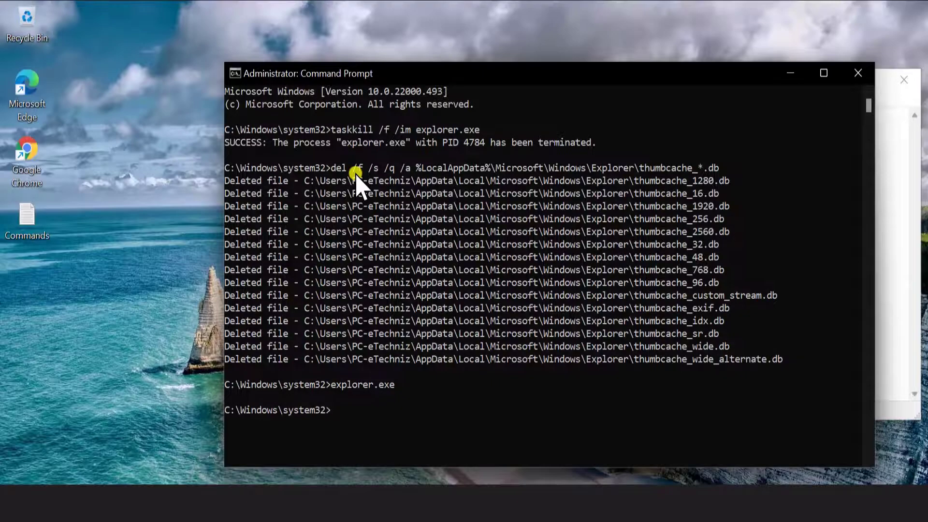
Close the Command Prompt and the Commands Notepad window
{"action": "left_click", "coordinate": [863, 72]}
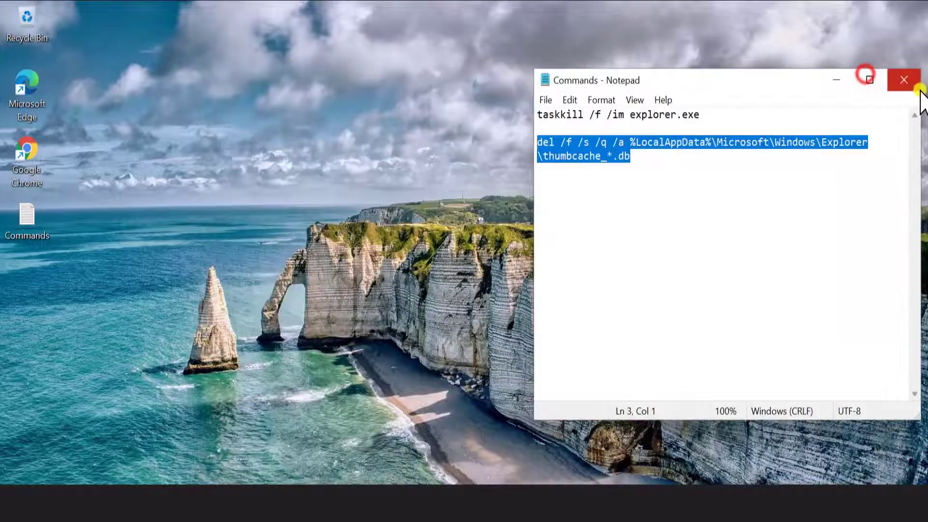
{"action": "left_click", "coordinate": [905, 82]}
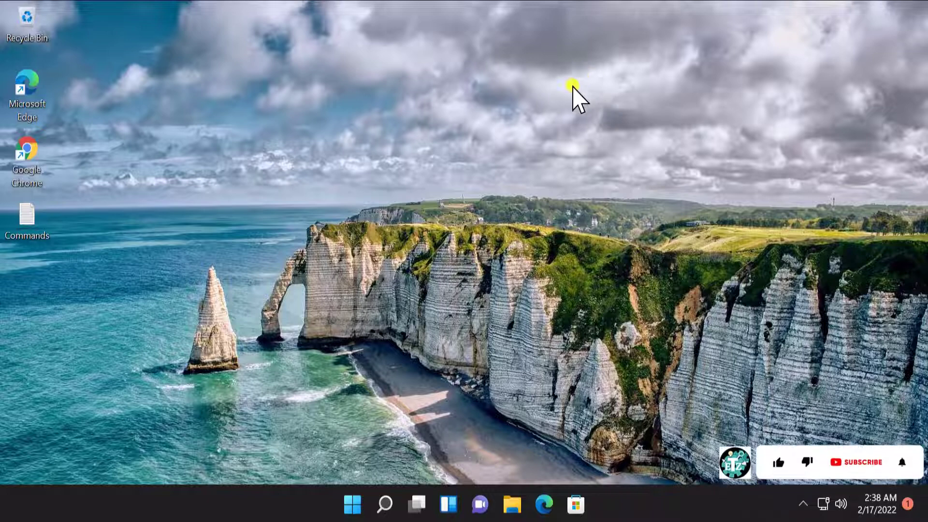
Search for 'rstrui' from Start and open it to launch System Restore
{"action": "left_click", "coordinate": [357, 499]}
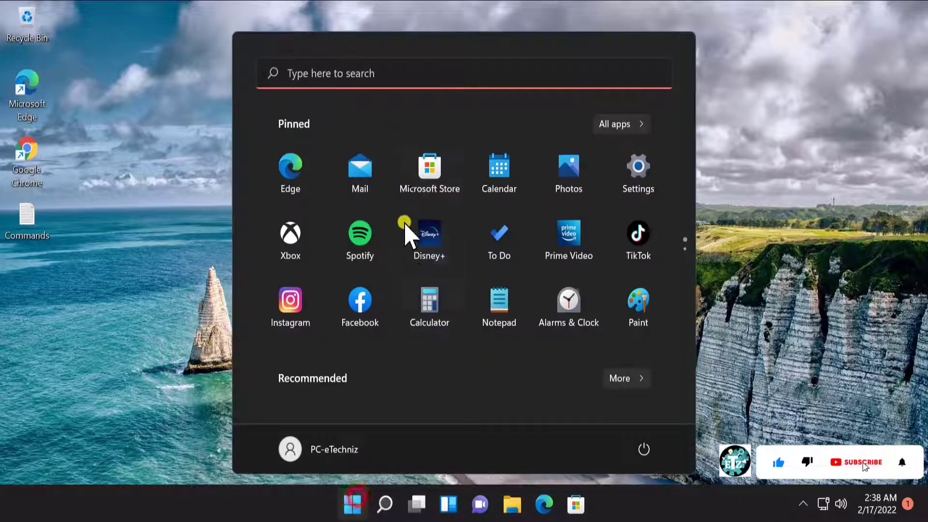
{"action": "left_click", "coordinate": [392, 67]}
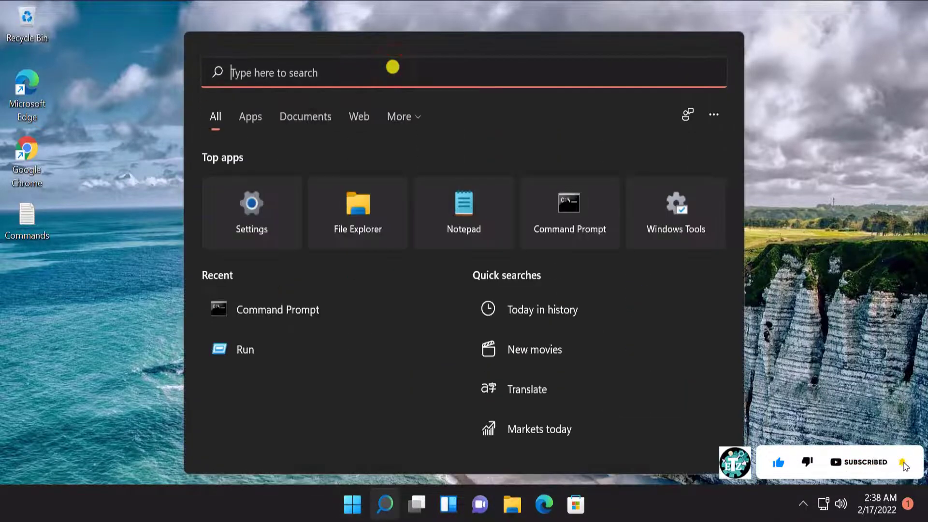
{"action": "type", "text": "rs"}
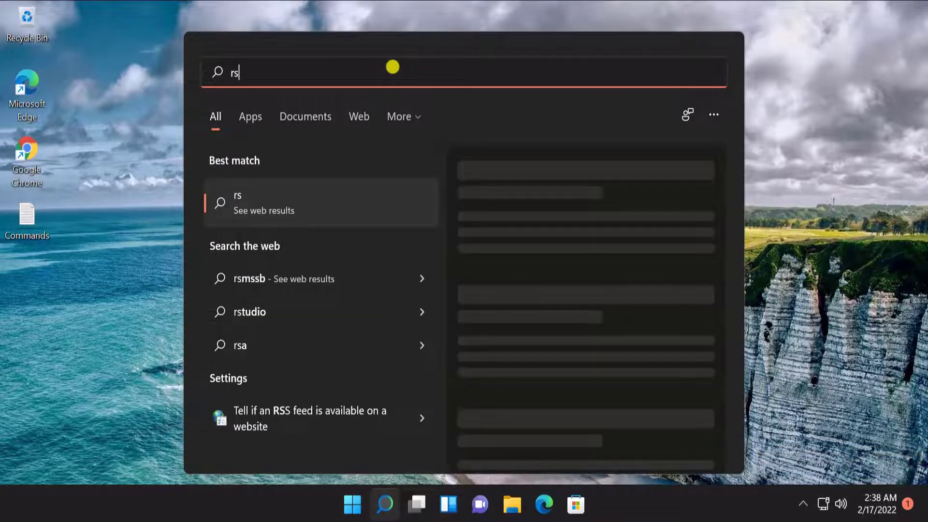
{"action": "type", "text": "tr"}
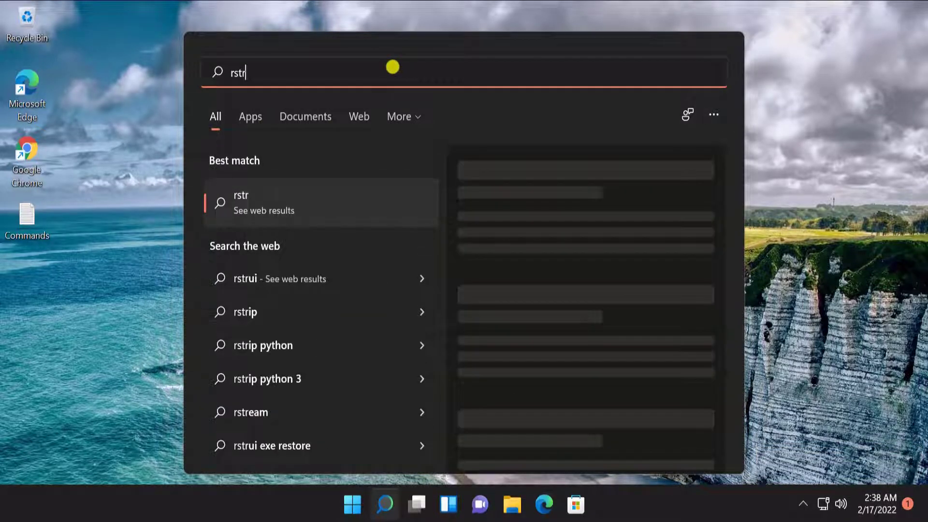
{"action": "type", "text": "ui"}
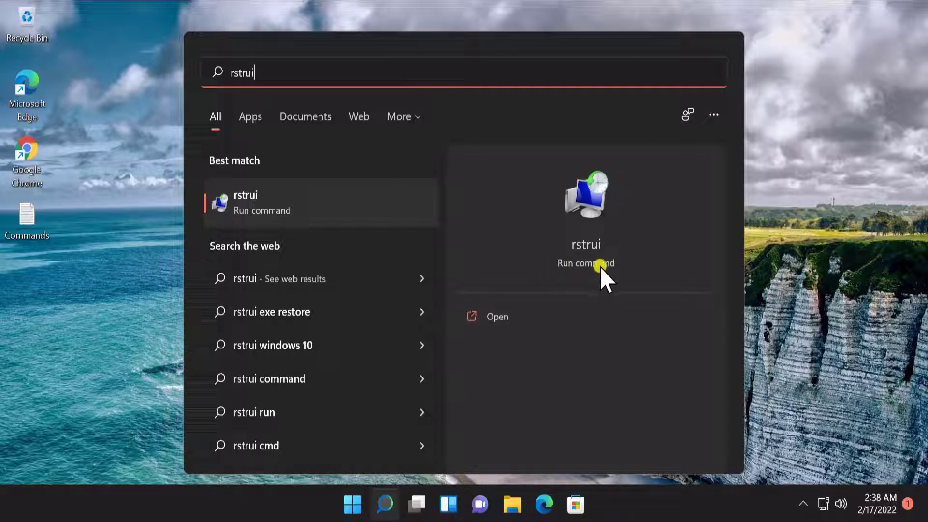
{"action": "left_click", "coordinate": [501, 320]}
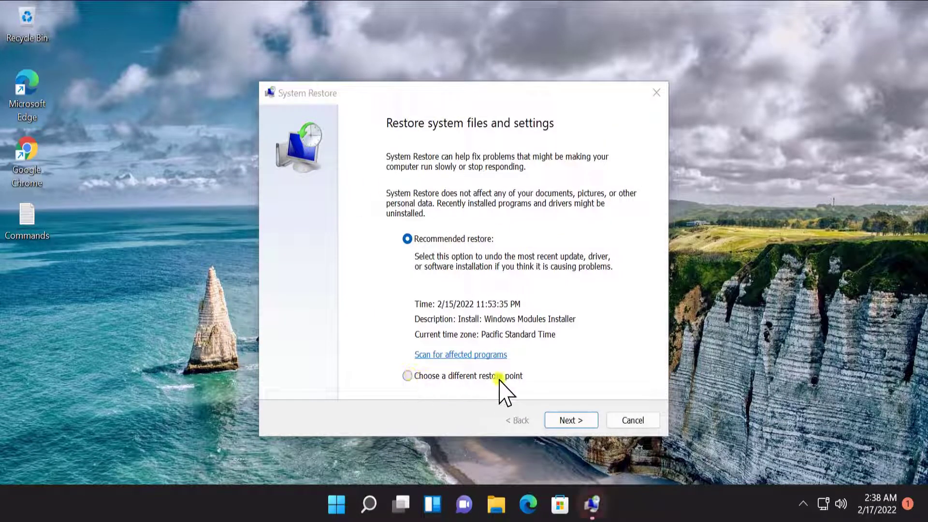
Opt for a different restore point and select the 2/15/2022 Windows Modules Installer entry
{"action": "left_click", "coordinate": [407, 376]}
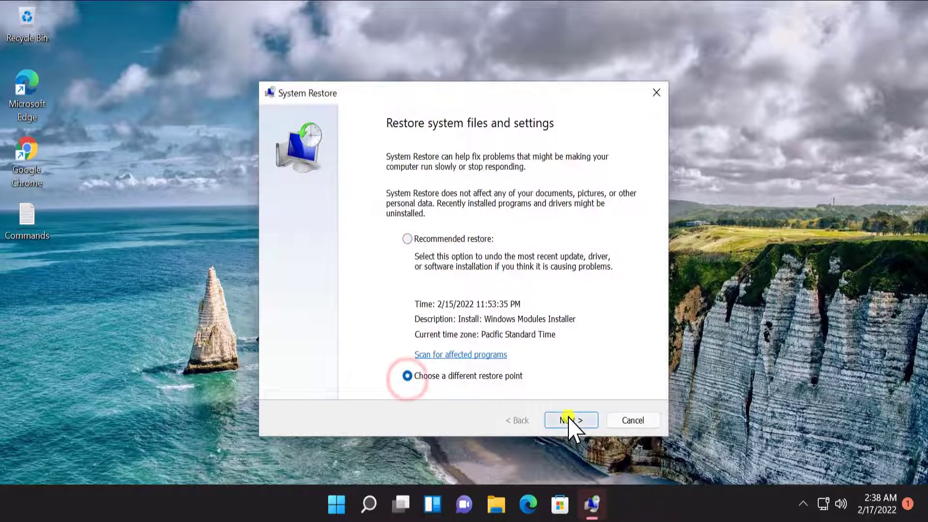
{"action": "left_click", "coordinate": [570, 420]}
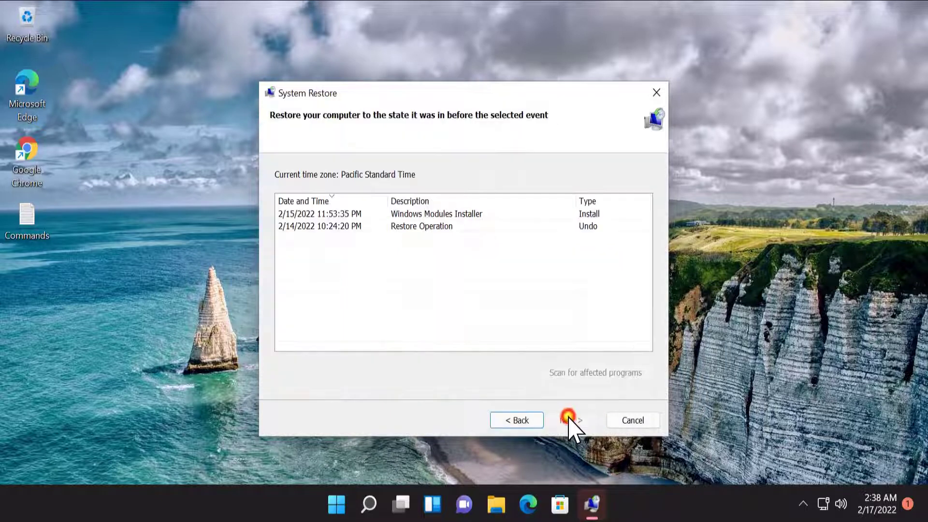
{"action": "left_click", "coordinate": [478, 215]}
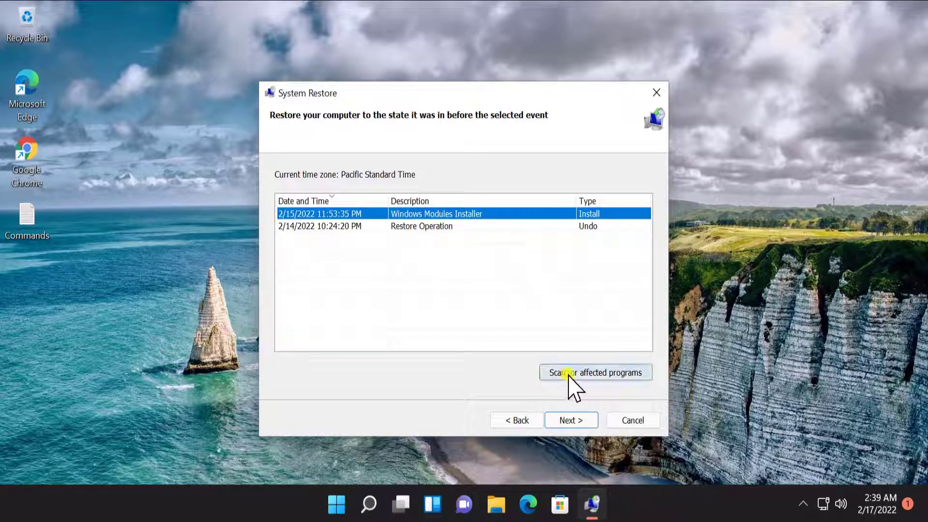
Scan for programs affected by the restore point, review the report, then cancel System Restore
{"action": "left_click", "coordinate": [620, 373]}
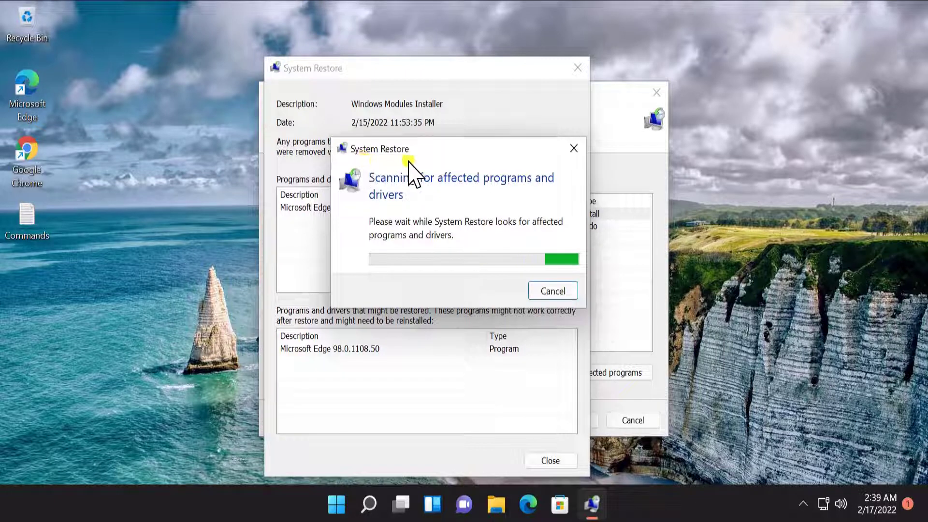
{"action": "left_click_drag", "start_coordinate": [440, 149], "coordinate": [606, 151]}
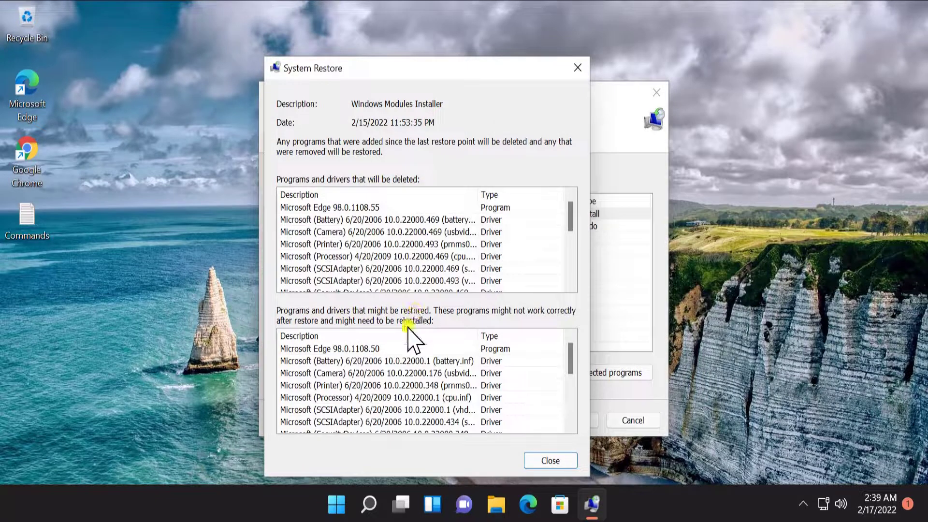
{"action": "scroll", "coordinate": [373, 375], "scroll_direction": "down", "scroll_amount": 5}
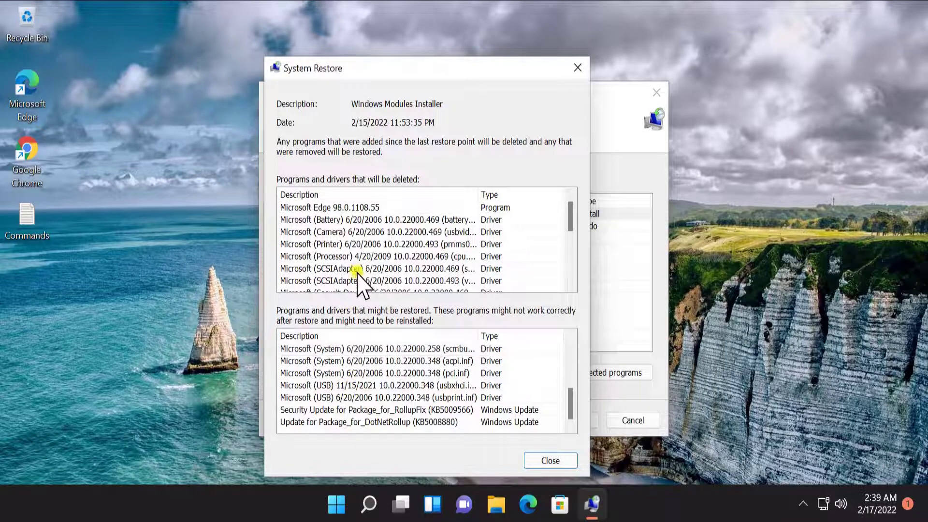
{"action": "left_click", "coordinate": [549, 461]}
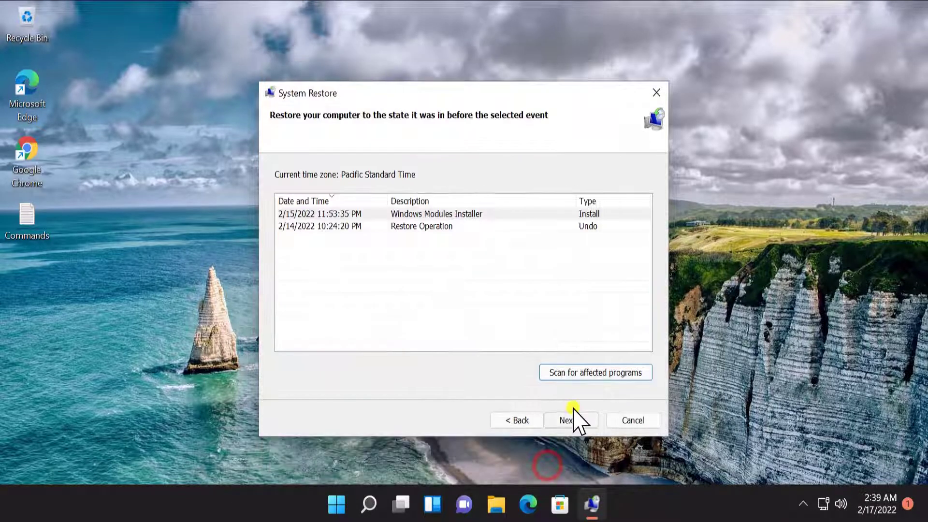
{"action": "left_click", "coordinate": [637, 423]}
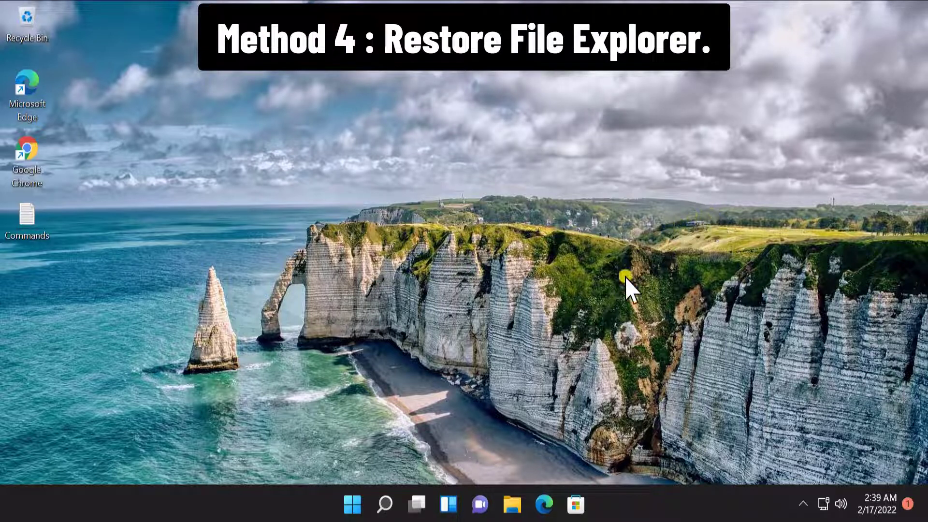
Review the View tab of File Explorer's Folder Options, confirm with OK, and close File Explorer
{"action": "left_click", "coordinate": [516, 506]}
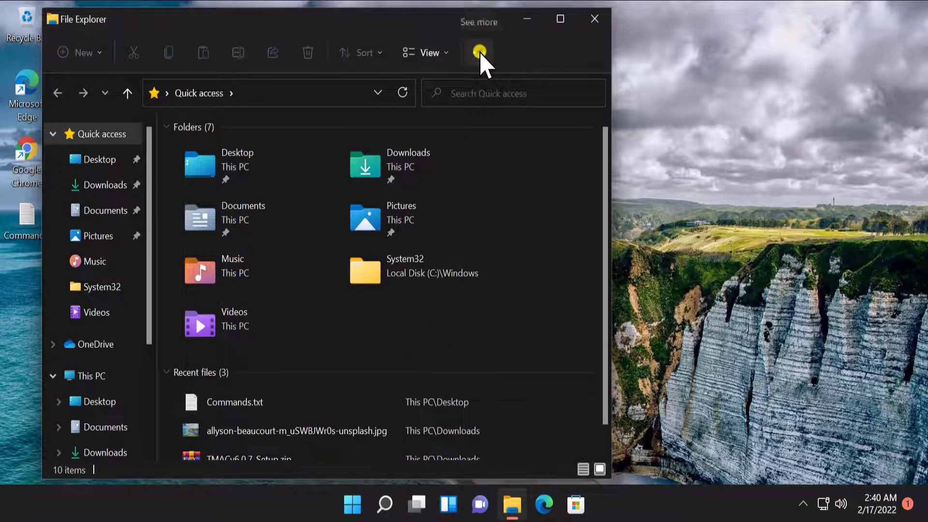
{"action": "left_click", "coordinate": [478, 53]}
{"action": "left_click", "coordinate": [512, 55]}
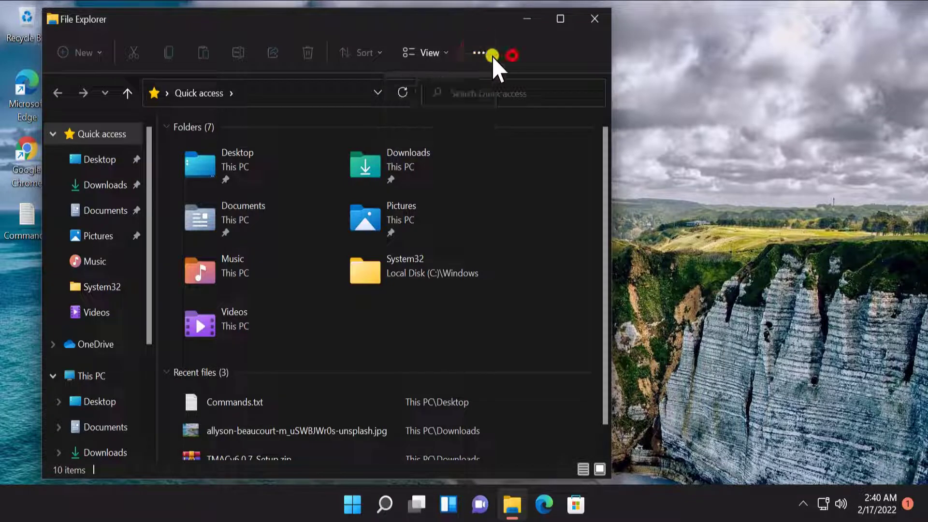
{"action": "left_click", "coordinate": [485, 53]}
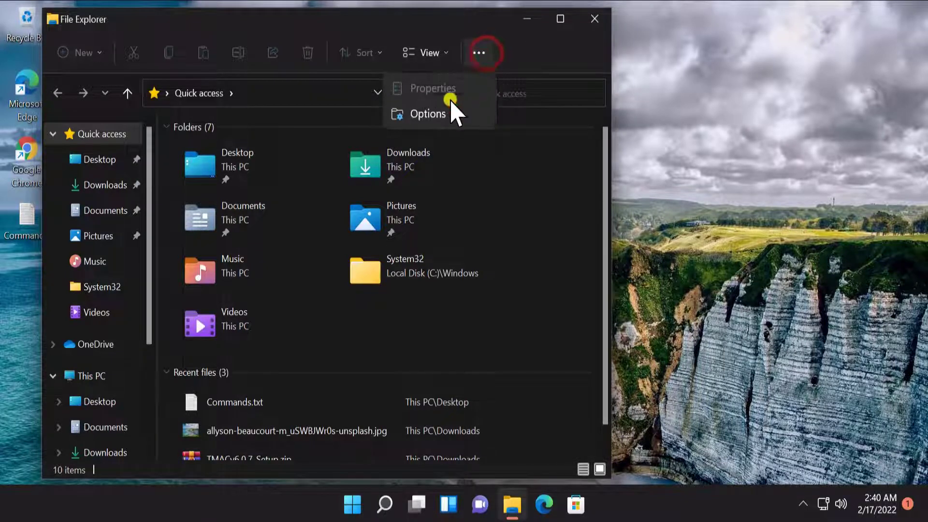
{"action": "left_click", "coordinate": [448, 112]}
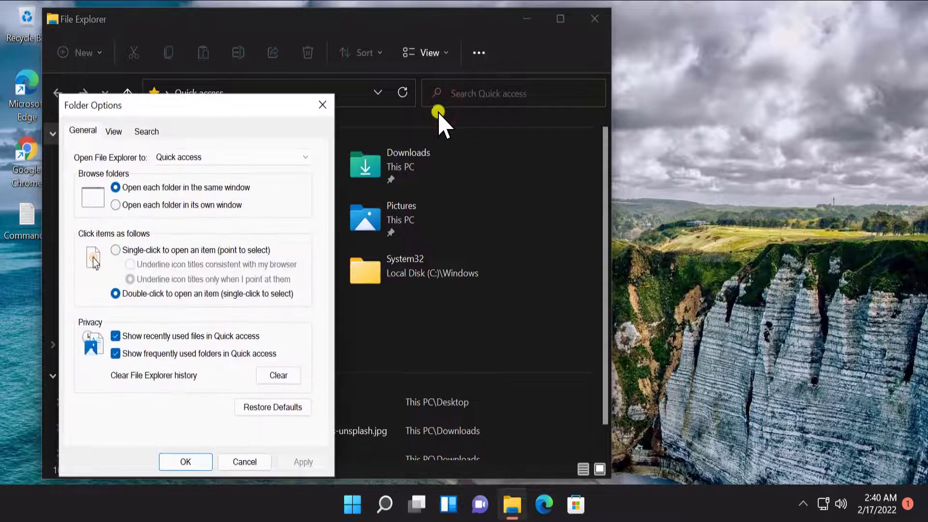
{"action": "left_click", "coordinate": [115, 131]}
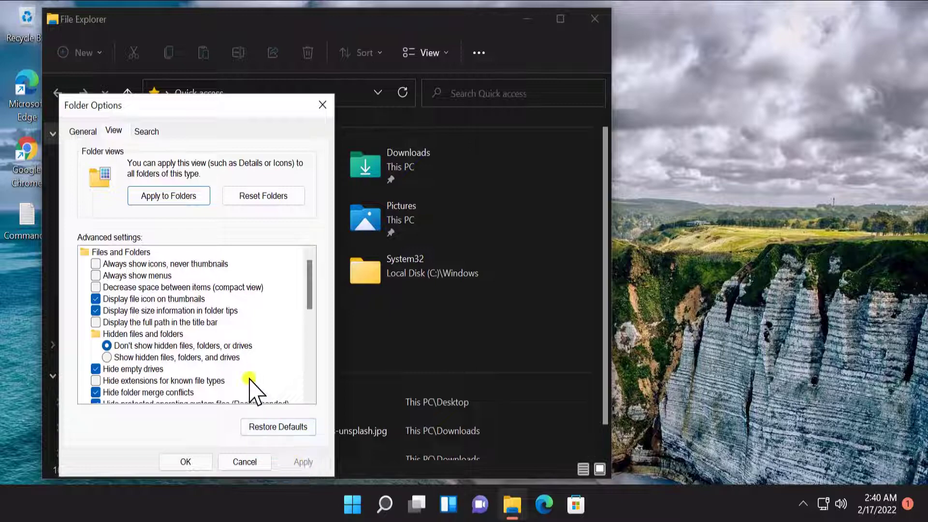
{"action": "left_click", "coordinate": [188, 463]}
{"action": "left_click", "coordinate": [594, 19]}
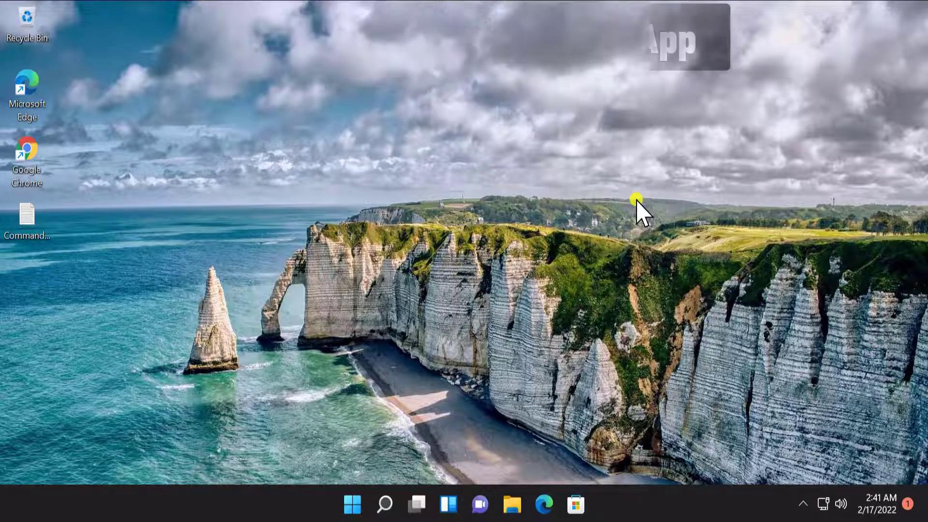
Open Settings > Apps > Apps & features and scroll the installed apps down to Mail and Calendar
{"action": "left_click", "coordinate": [354, 506]}
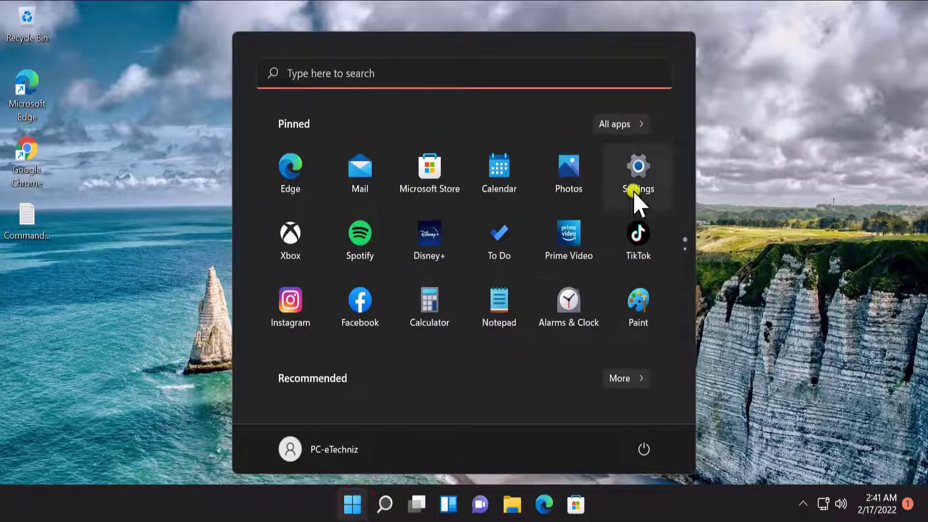
{"action": "left_click", "coordinate": [648, 192]}
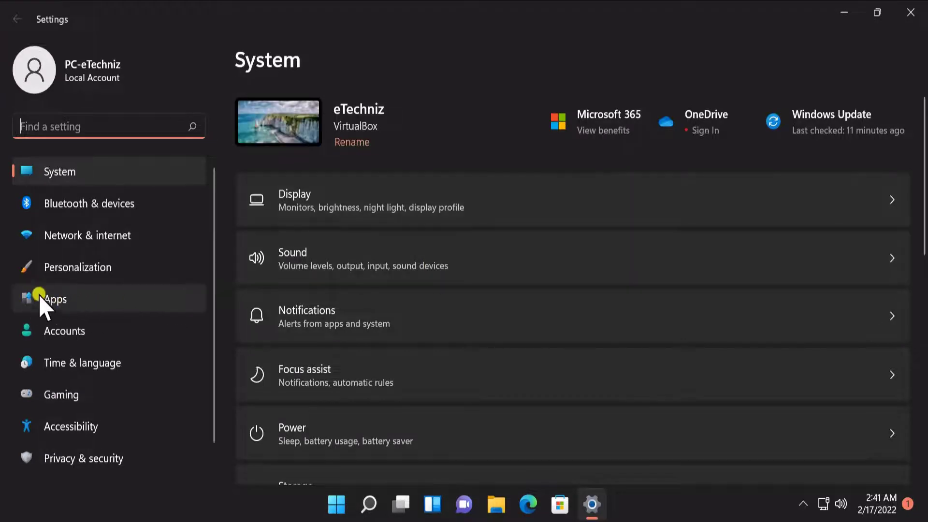
{"action": "left_click", "coordinate": [112, 300]}
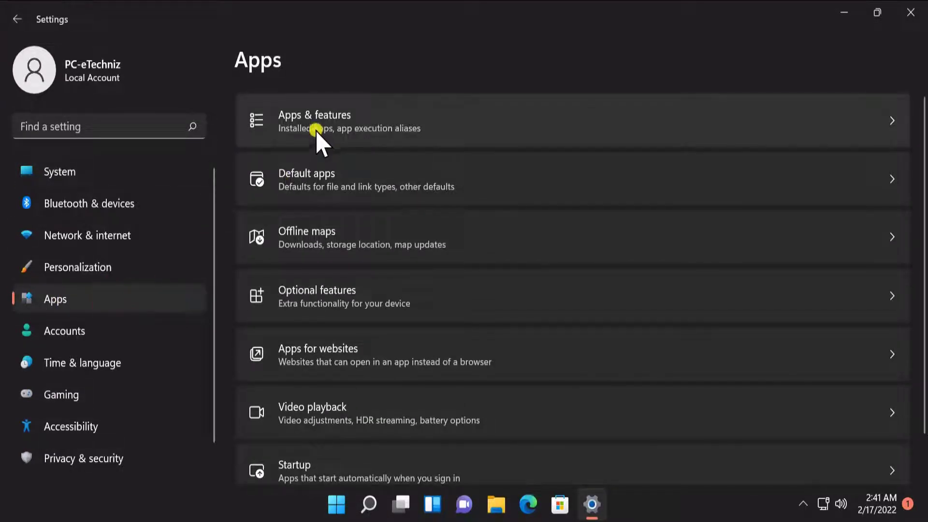
{"action": "left_click", "coordinate": [404, 113]}
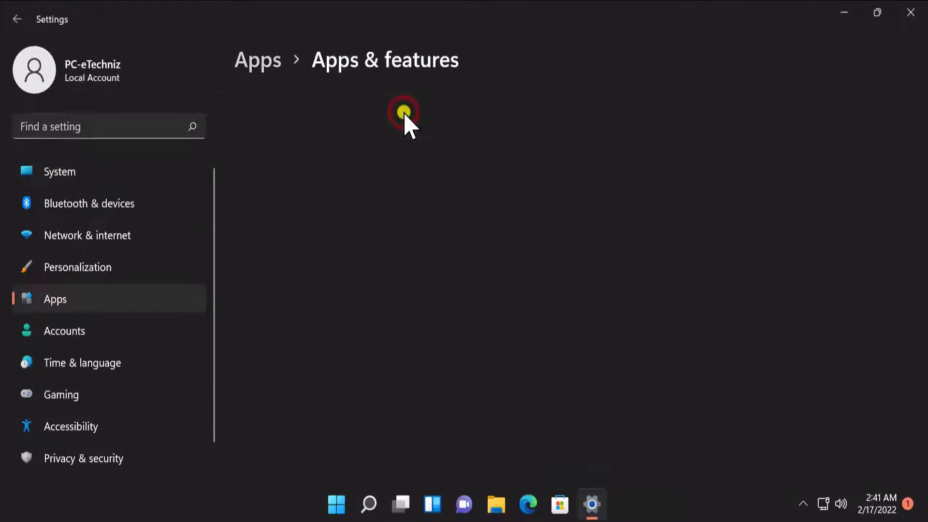
{"action": "scroll", "coordinate": [668, 300], "scroll_direction": "down", "scroll_amount": 5}
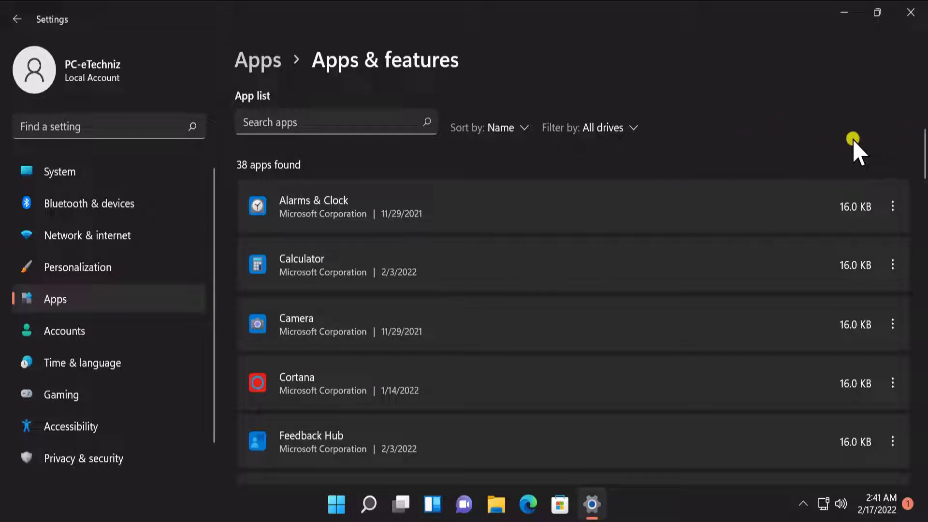
{"action": "scroll", "coordinate": [822, 155], "scroll_direction": "down", "scroll_amount": 2}
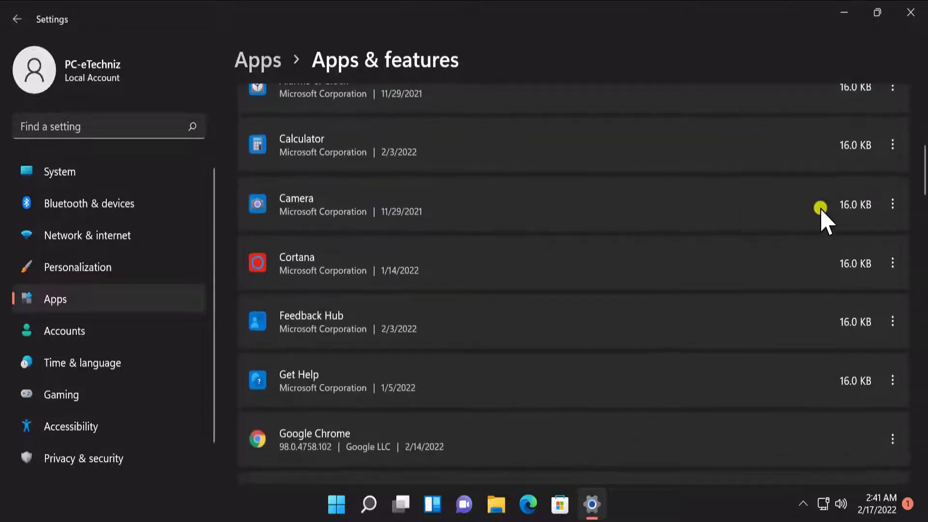
{"action": "scroll", "coordinate": [680, 167], "scroll_direction": "up", "scroll_amount": 1}
{"action": "scroll", "coordinate": [669, 201], "scroll_direction": "down", "scroll_amount": 5}
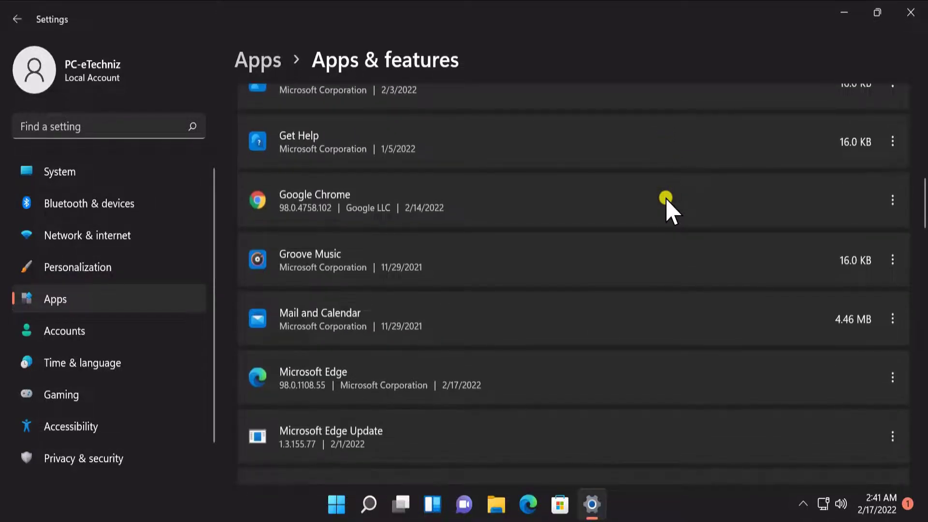
{"action": "scroll", "coordinate": [721, 414], "scroll_direction": "down", "scroll_amount": 3}
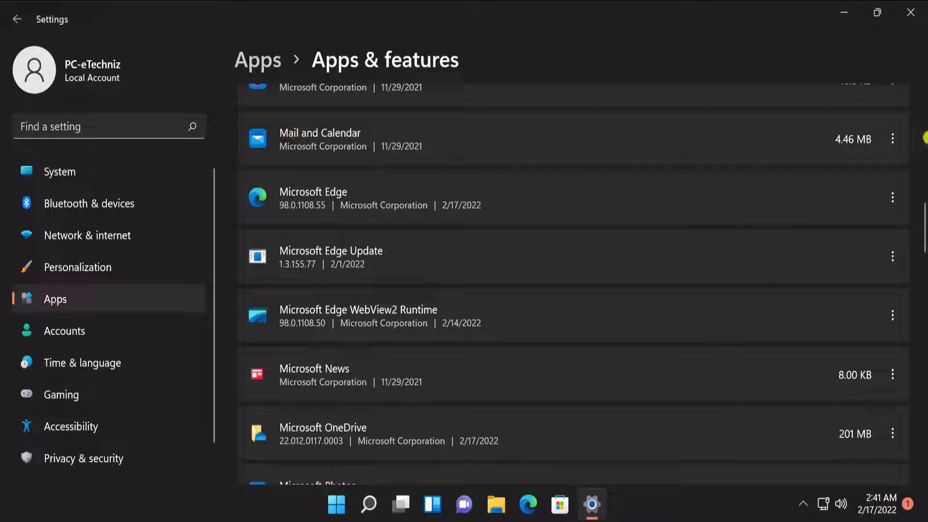
Repair Mail and Calendar from its Advanced options, then close Settings
{"action": "left_click", "coordinate": [895, 139]}
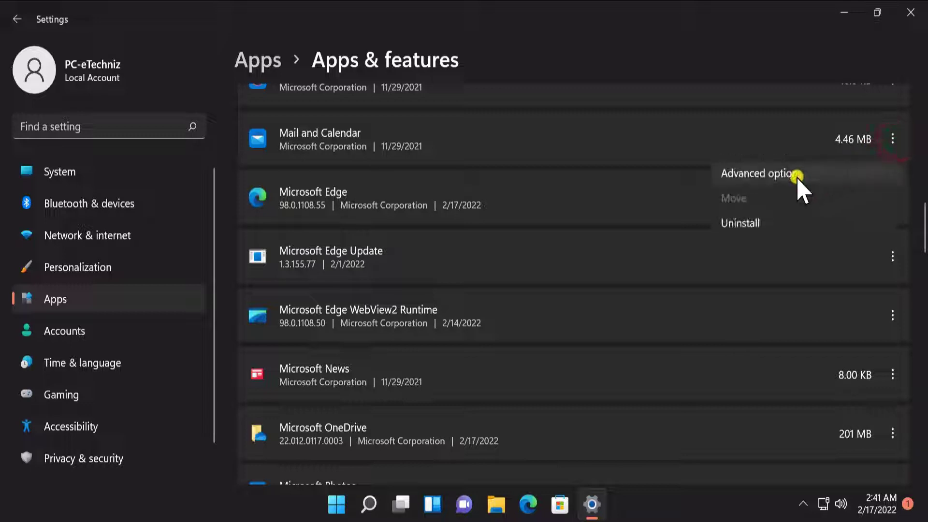
{"action": "left_click", "coordinate": [819, 173]}
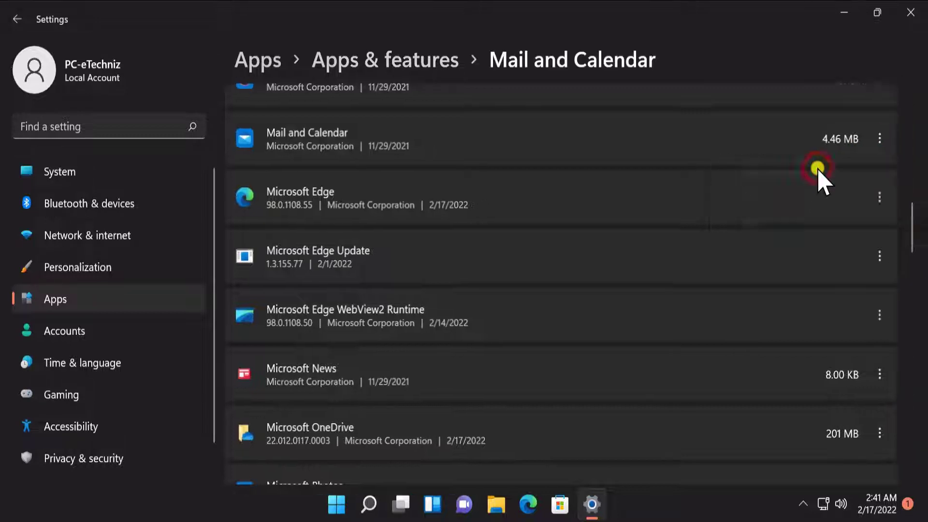
{"action": "scroll", "coordinate": [421, 217], "scroll_direction": "down", "scroll_amount": 10}
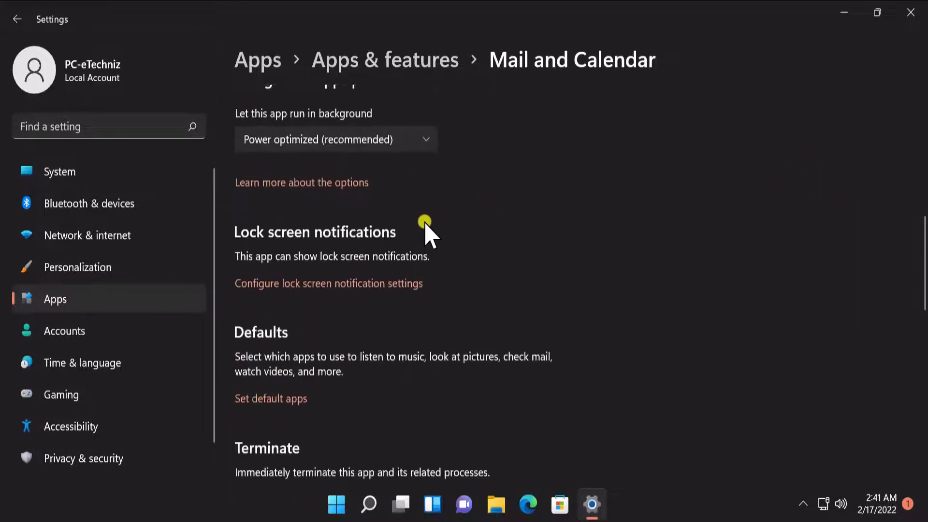
{"action": "scroll", "coordinate": [425, 227], "scroll_direction": "down", "scroll_amount": 4}
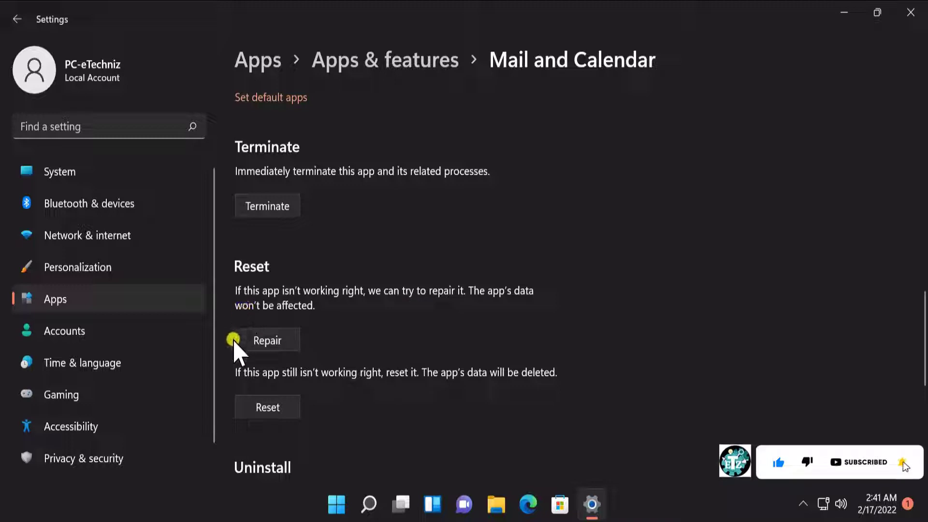
{"action": "left_click", "coordinate": [268, 341]}
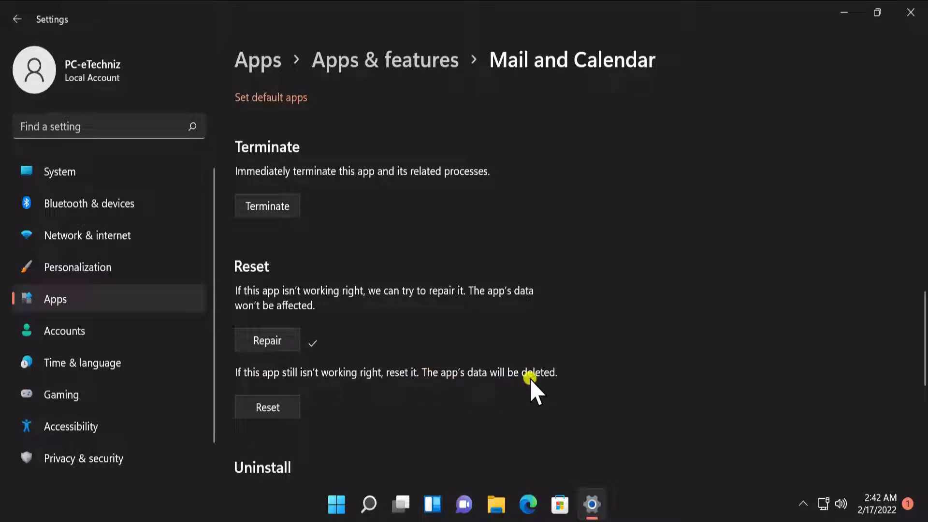
{"action": "left_click", "coordinate": [912, 18]}
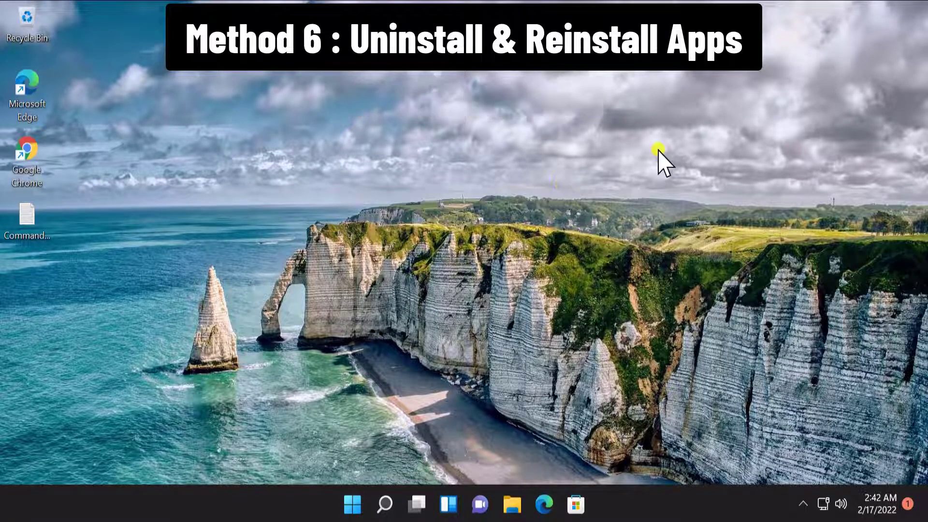
{"action": "left_click", "coordinate": [360, 503]}
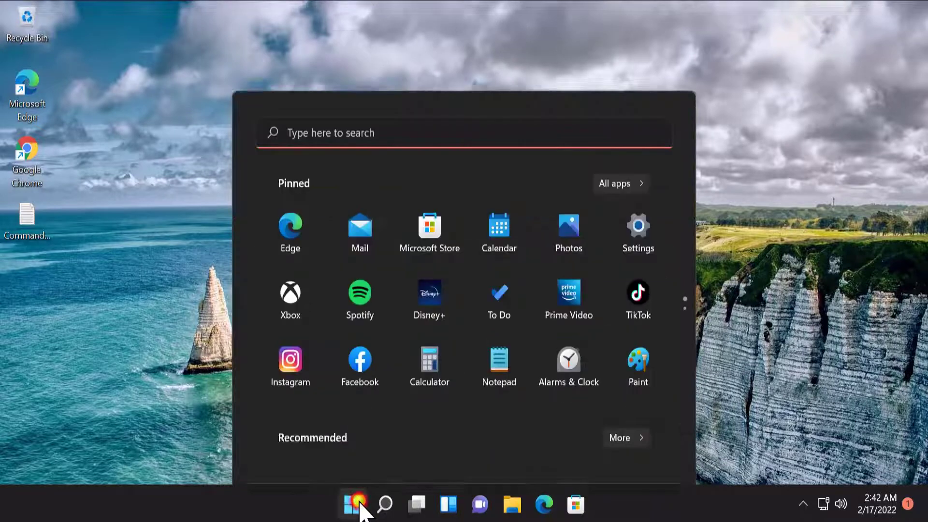
{"action": "left_click", "coordinate": [641, 170]}
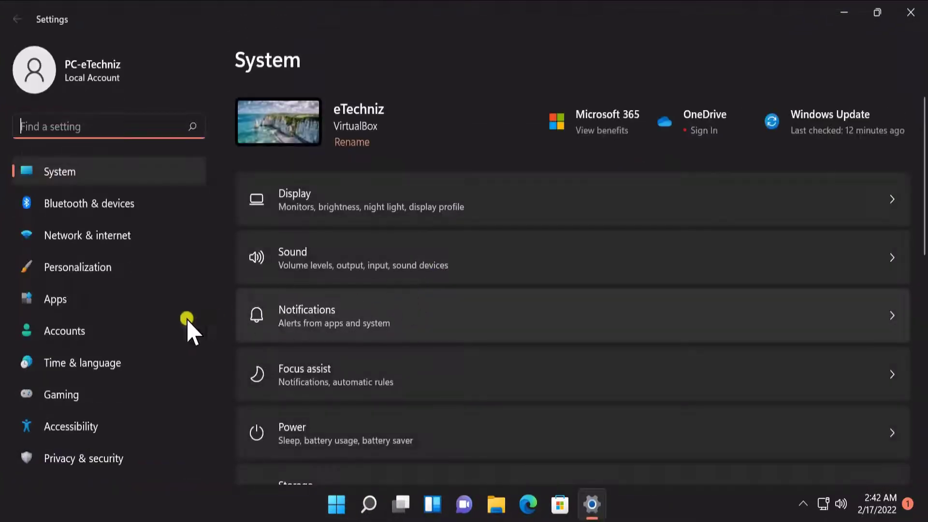
{"action": "left_click", "coordinate": [110, 300]}
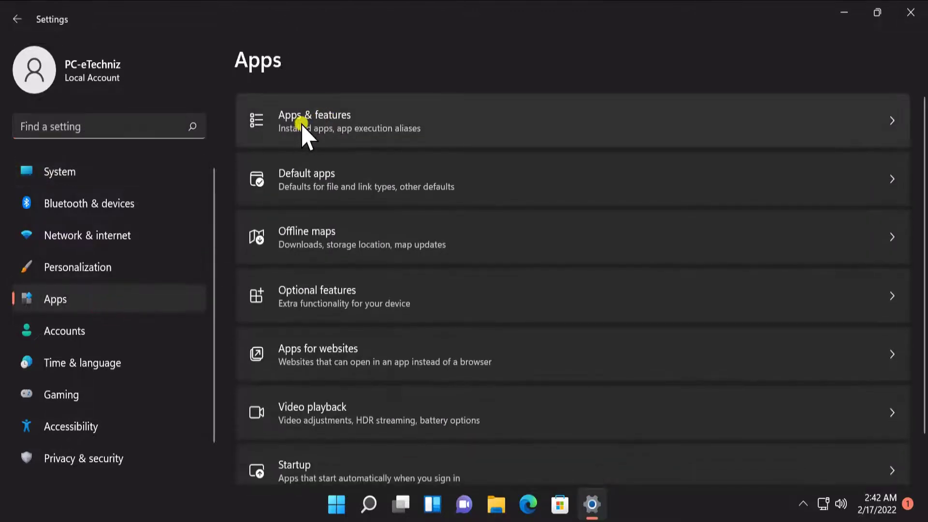
{"action": "left_click", "coordinate": [467, 121]}
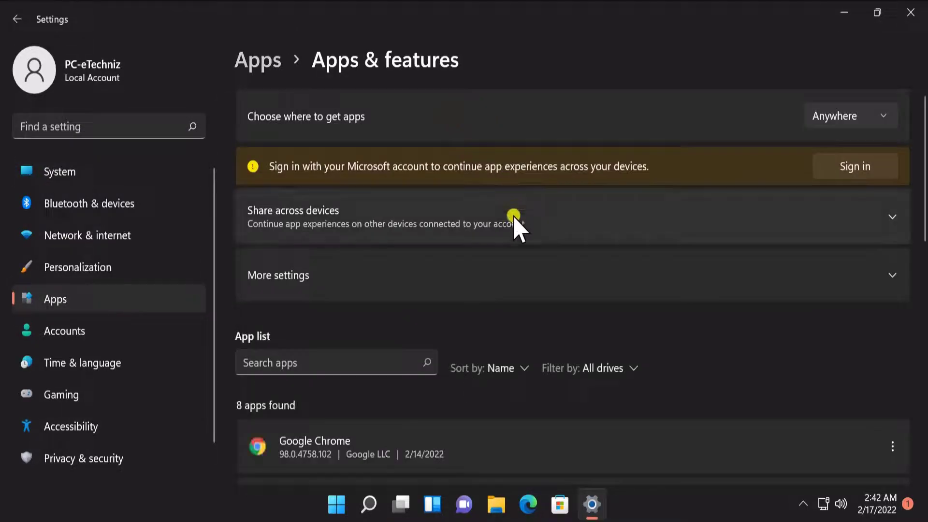
{"action": "scroll", "coordinate": [516, 222], "scroll_direction": "down", "scroll_amount": 10}
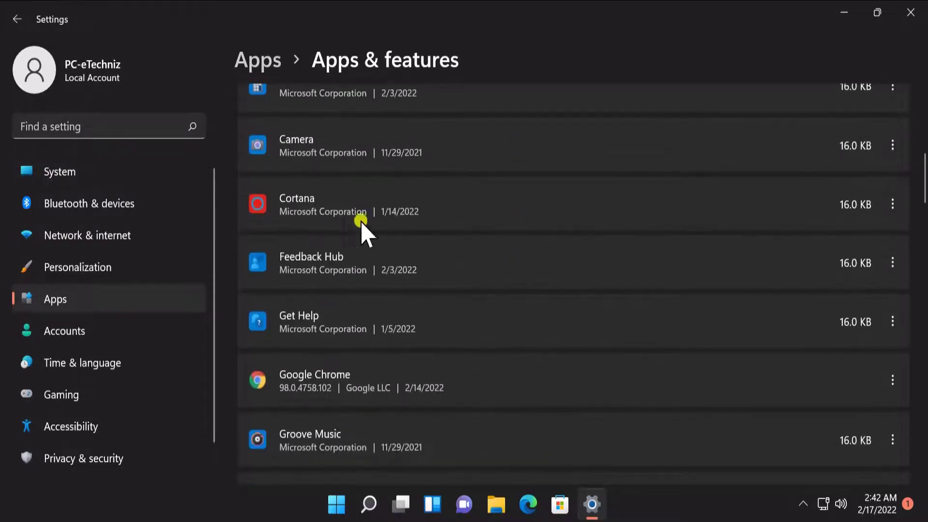
{"action": "left_click", "coordinate": [893, 203]}
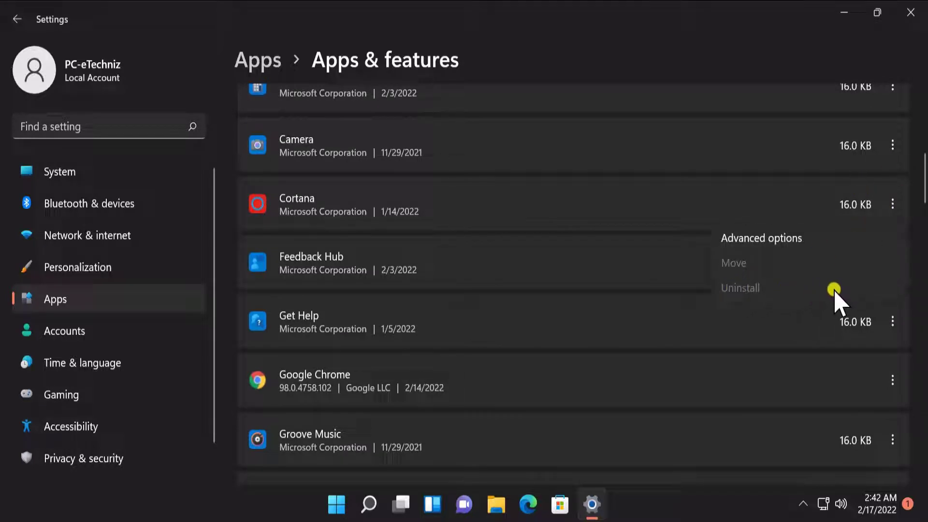
{"action": "left_click", "coordinate": [673, 43]}
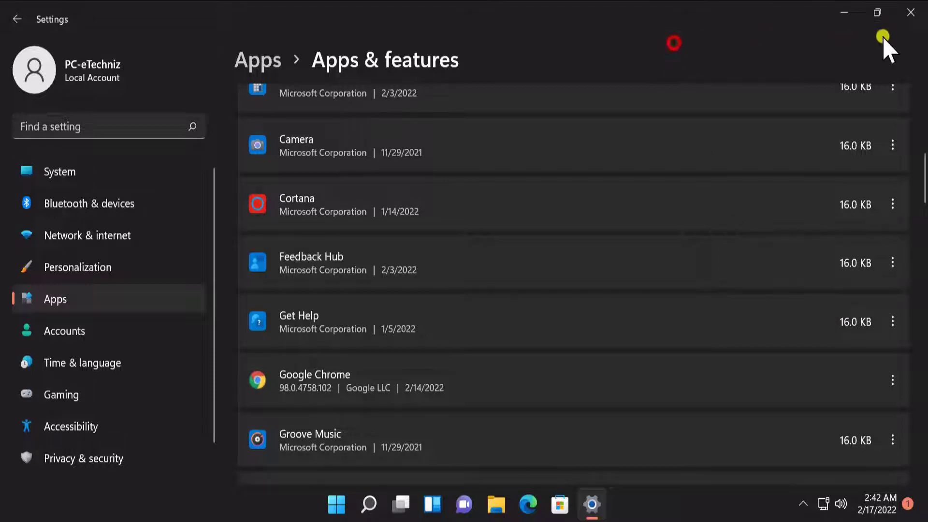
{"action": "left_click", "coordinate": [909, 16]}
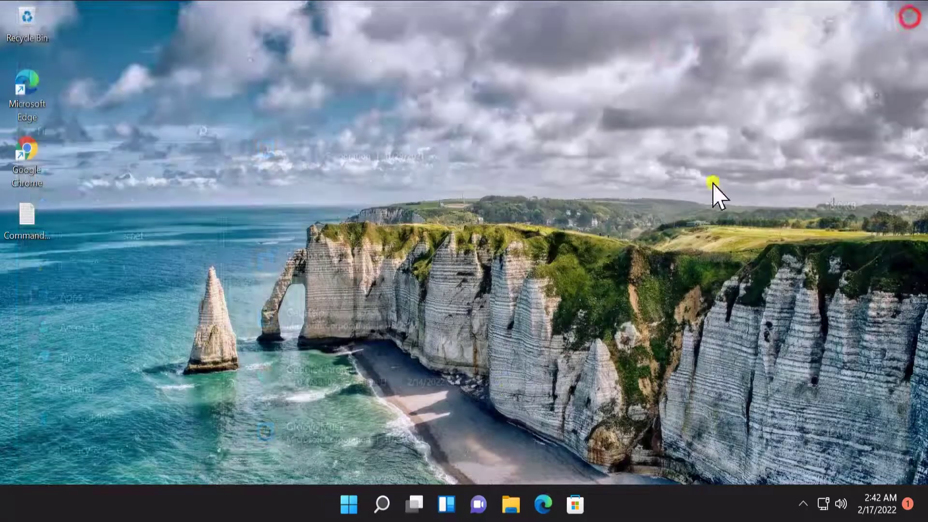
Search 'cmd' to open Command Prompt, run gpupdate, then close the window
{"action": "left_click", "coordinate": [343, 508]}
{"action": "left_click", "coordinate": [399, 71]}
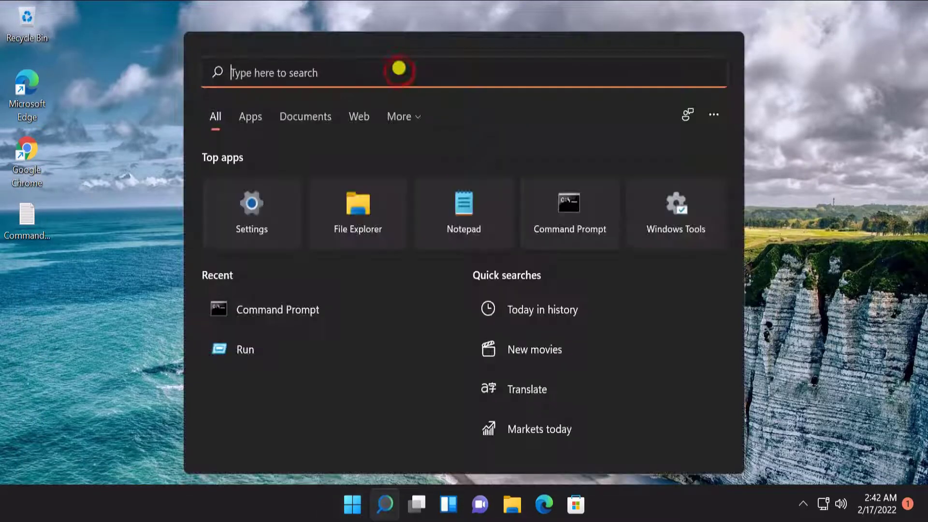
{"action": "type", "text": "cmd"}
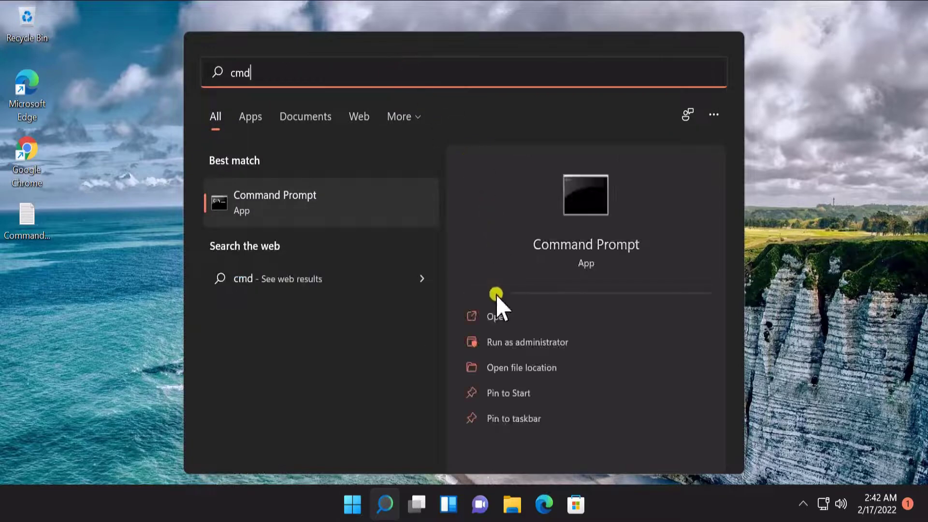
{"action": "left_click", "coordinate": [547, 318]}
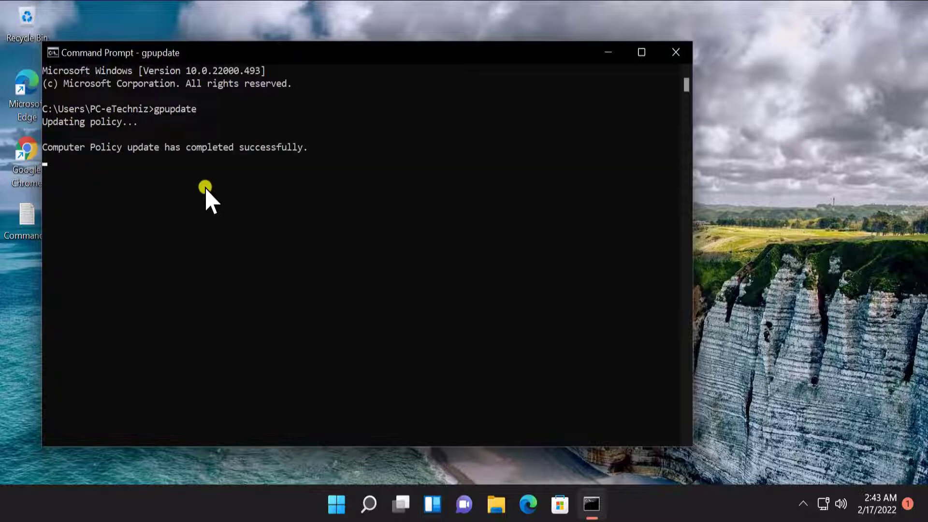
{"action": "left_click", "coordinate": [678, 52]}
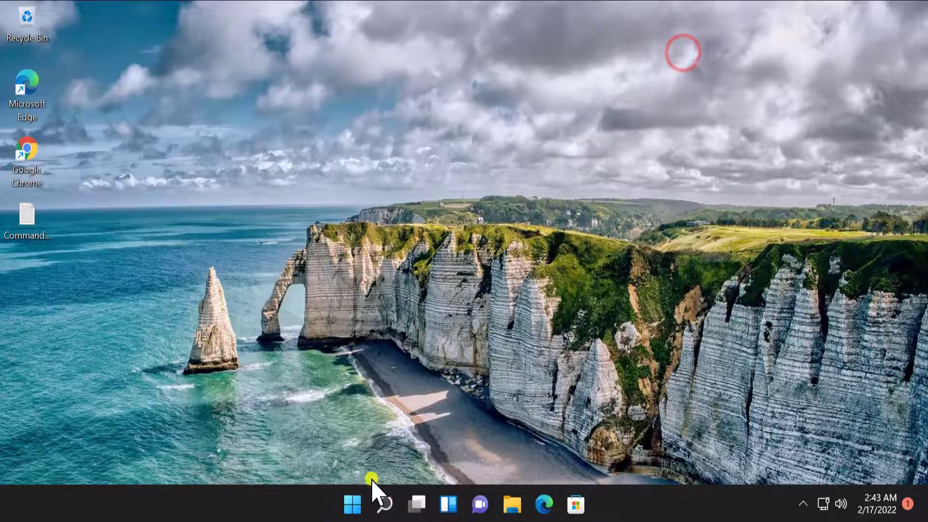